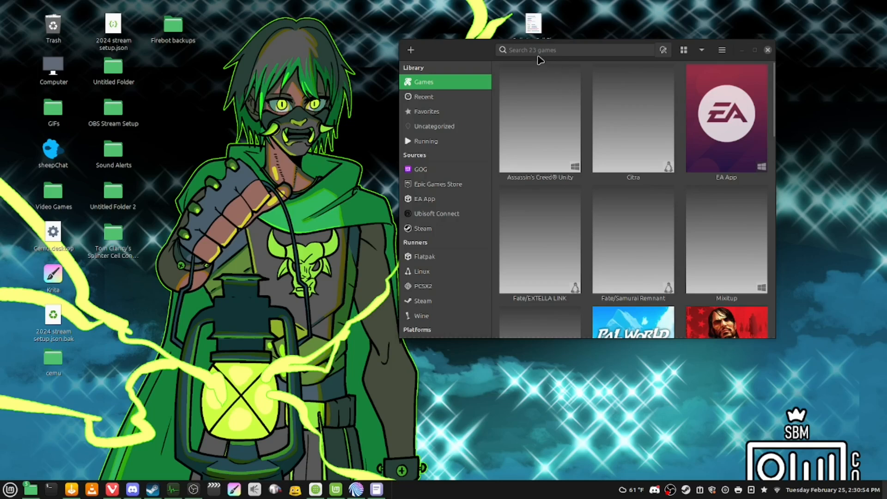
# Search the Lutris website for "cemu" and open the list of available Cemu installers
pyautogui.click(410, 51)
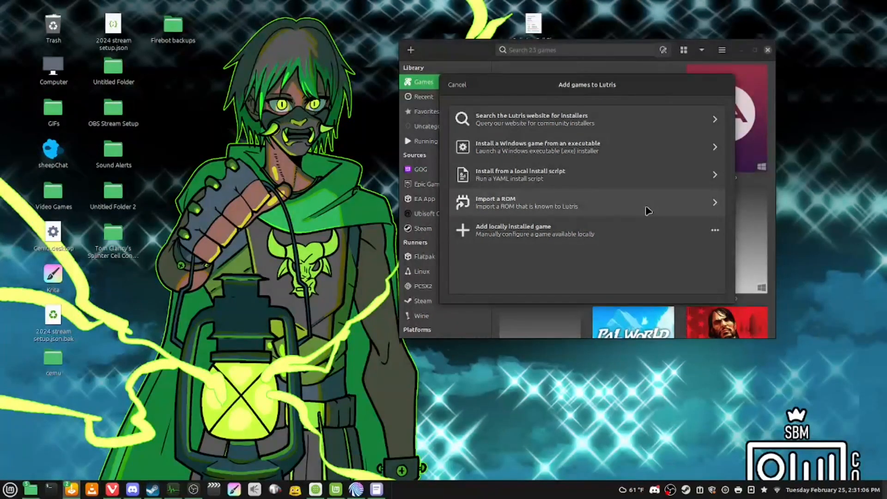
pyautogui.click(562, 119)
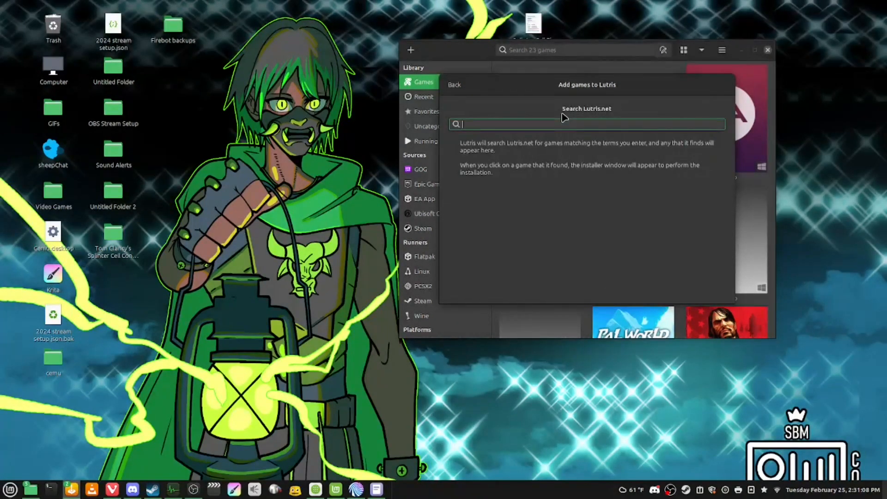
pyautogui.write('cemu')
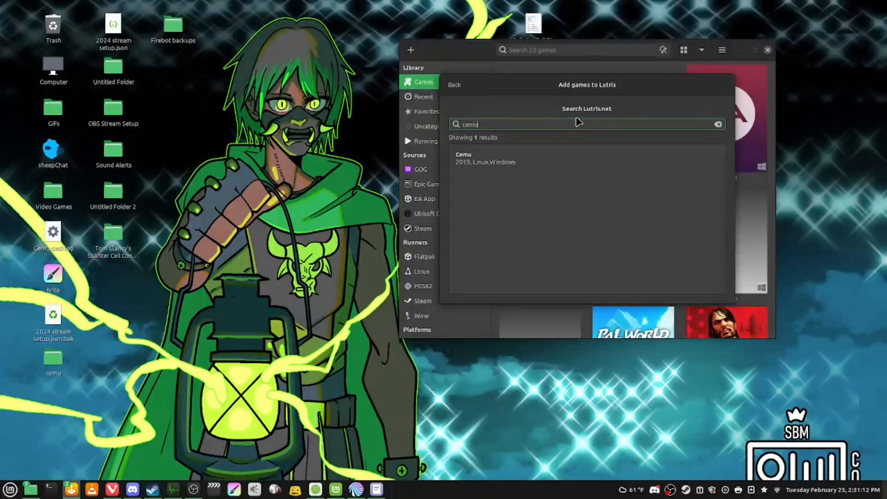
pyautogui.click(539, 171)
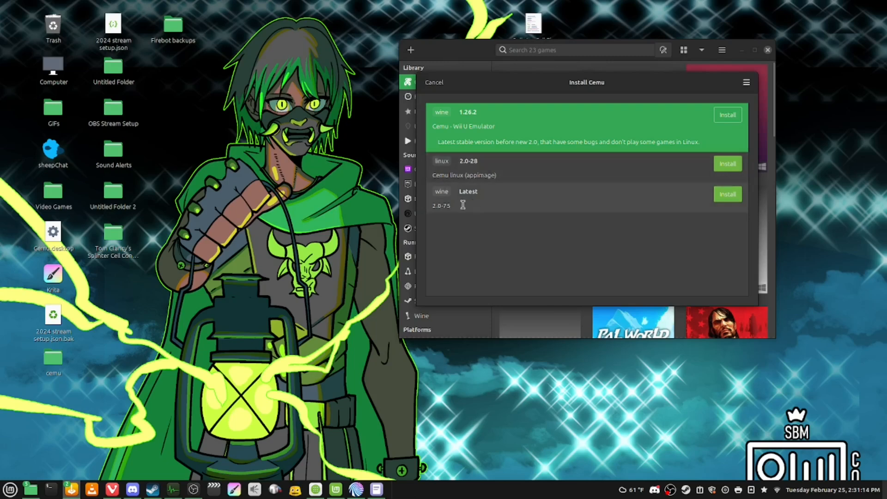
# Install the Wine "Latest" 2.0-75 version of Cemu in the default directory, using the download source
pyautogui.click(518, 200)
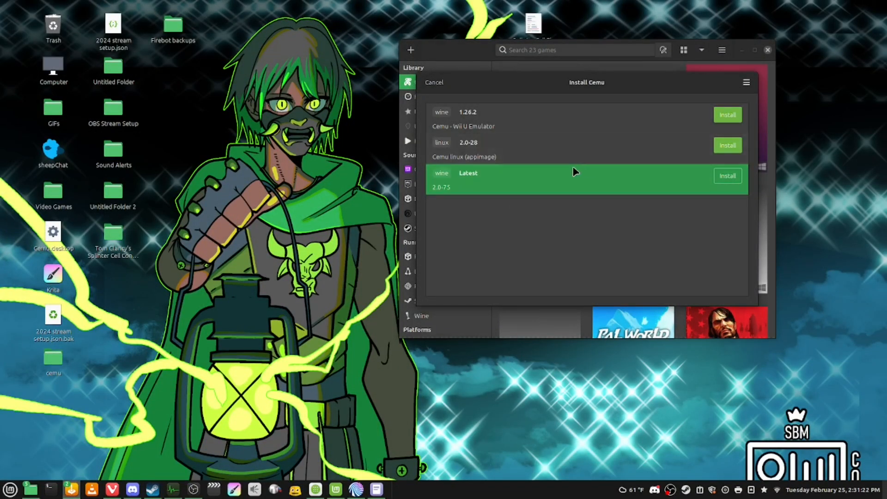
pyautogui.click(723, 175)
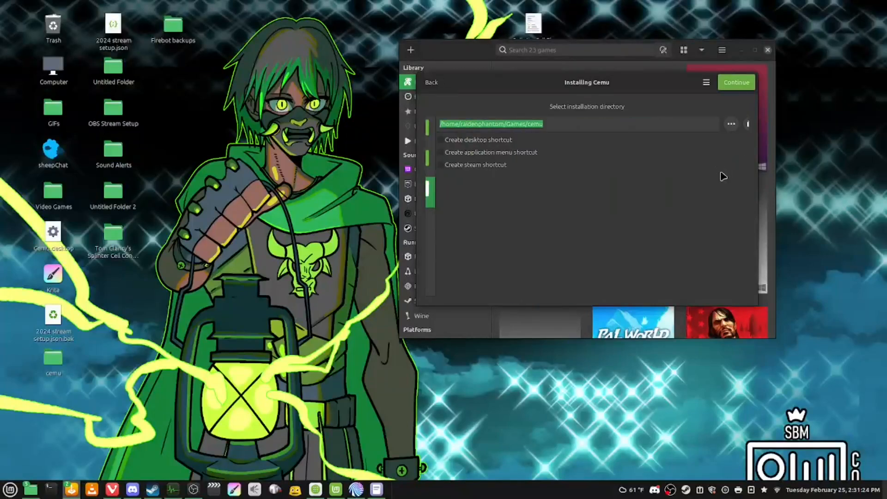
pyautogui.click(739, 83)
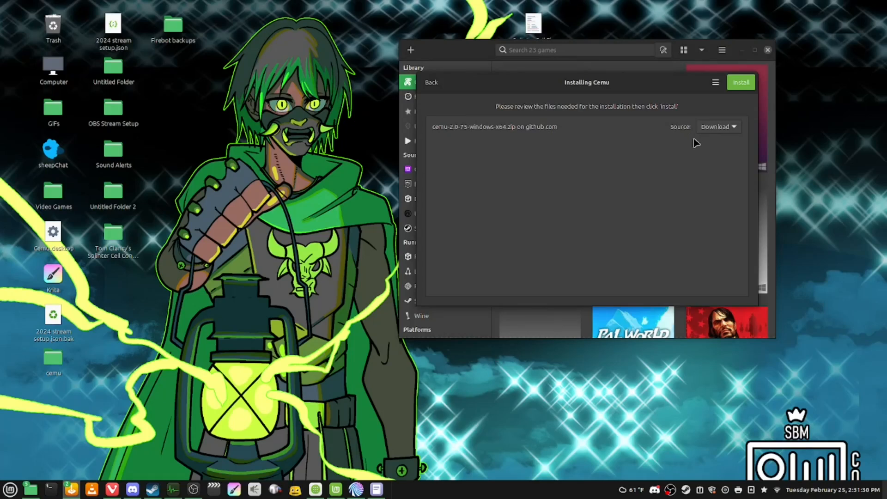
pyautogui.click(742, 84)
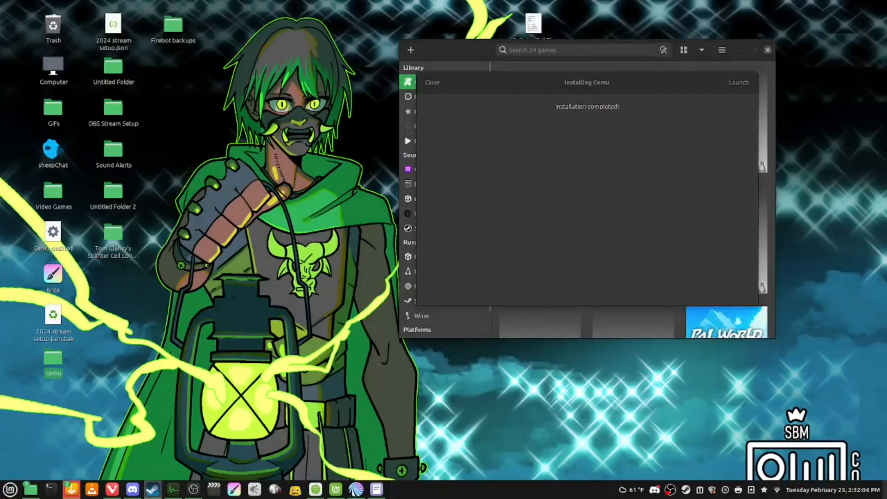
# Launch Cemu, go through the Getting started assistant with its default settings, and close the emulator
pyautogui.click(738, 82)
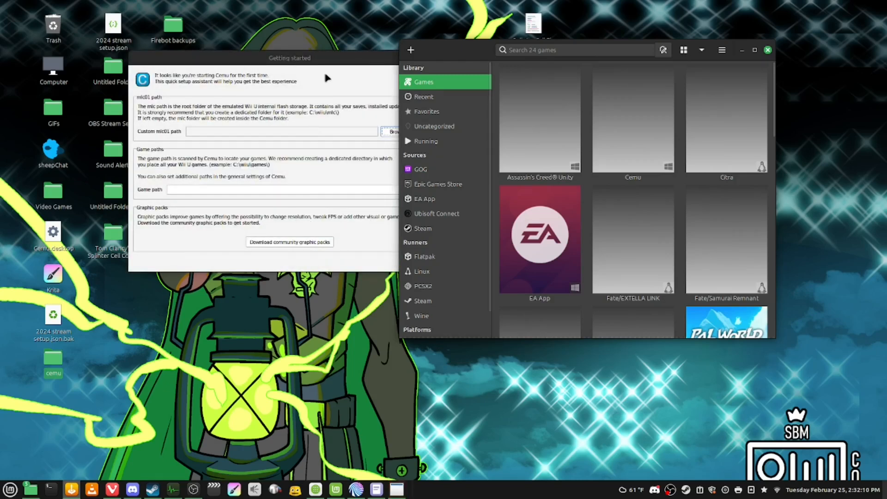
pyautogui.click(428, 262)
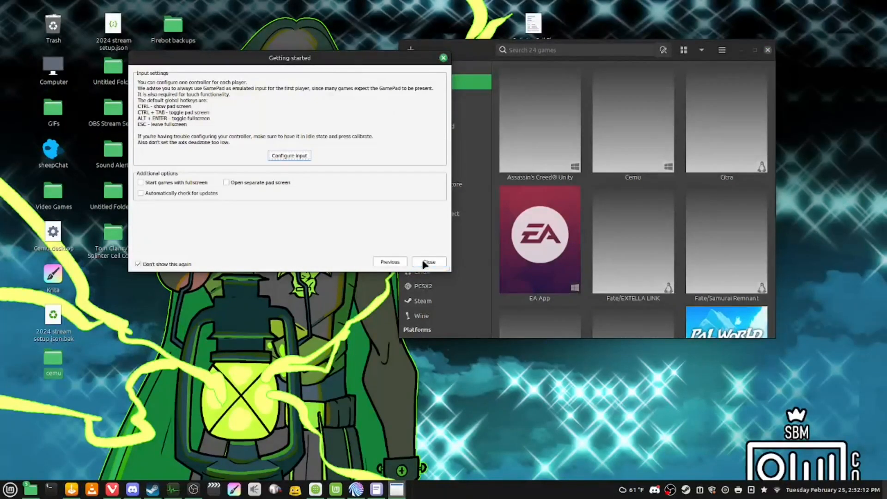
pyautogui.click(426, 262)
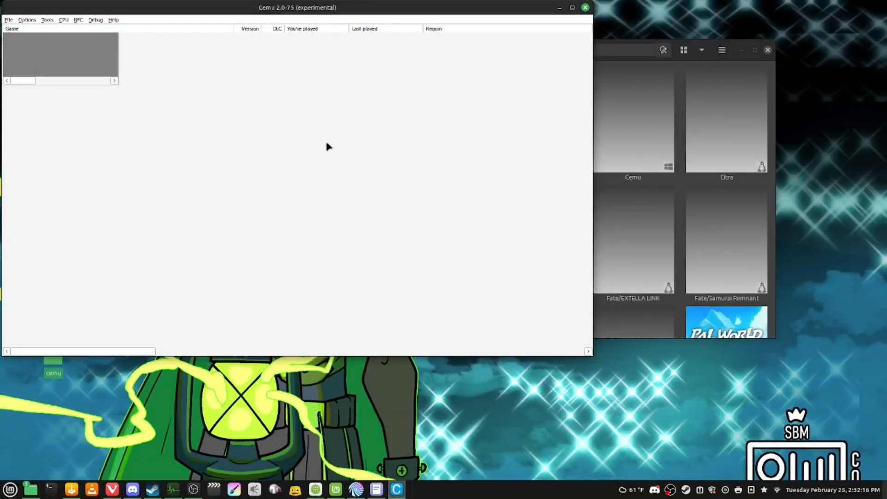
pyautogui.click(585, 8)
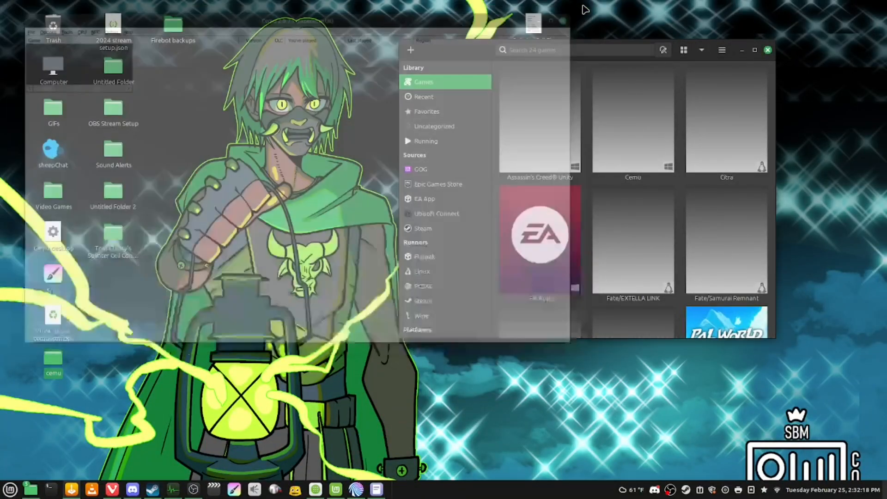
# Open the desktop cemu folder and browse to drive_c, Program Files (x86), cemu_2.0-75
pyautogui.doubleClick(50, 362)
pyautogui.doubleClick(248, 92)
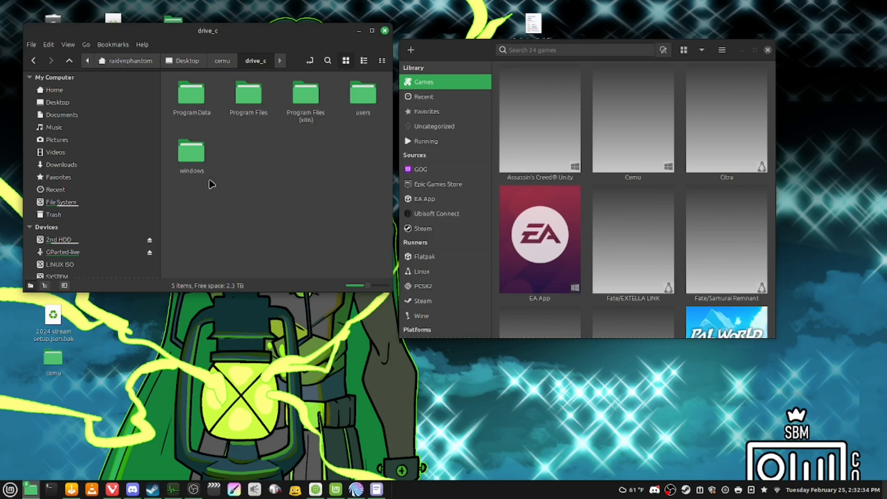
pyautogui.doubleClick(295, 98)
pyautogui.click(194, 98)
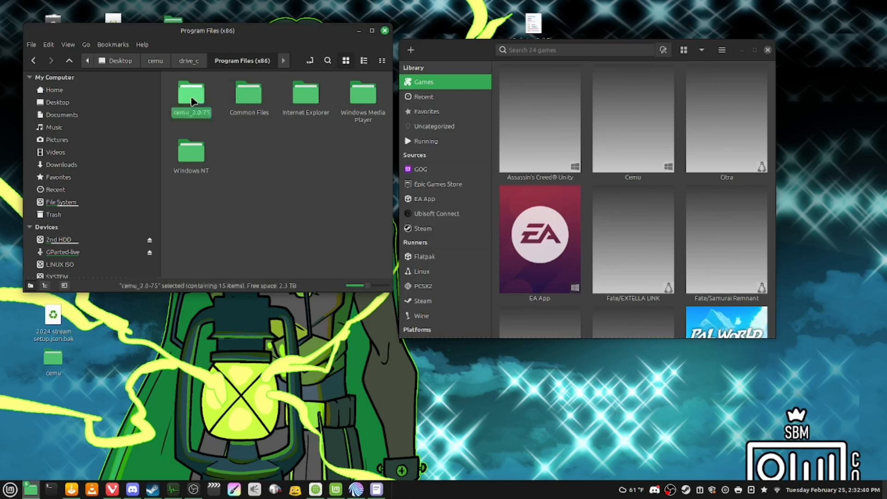
pyautogui.doubleClick(198, 100)
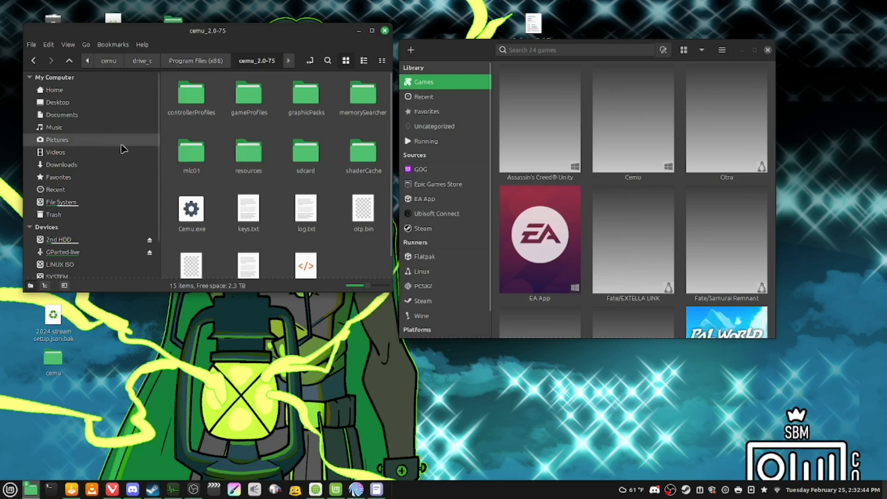
# Look through the desktop copy's cemu_2.0-75 folder, check inside sdcard, and return to the parent folder
pyautogui.scroll(-1, 339, 159)
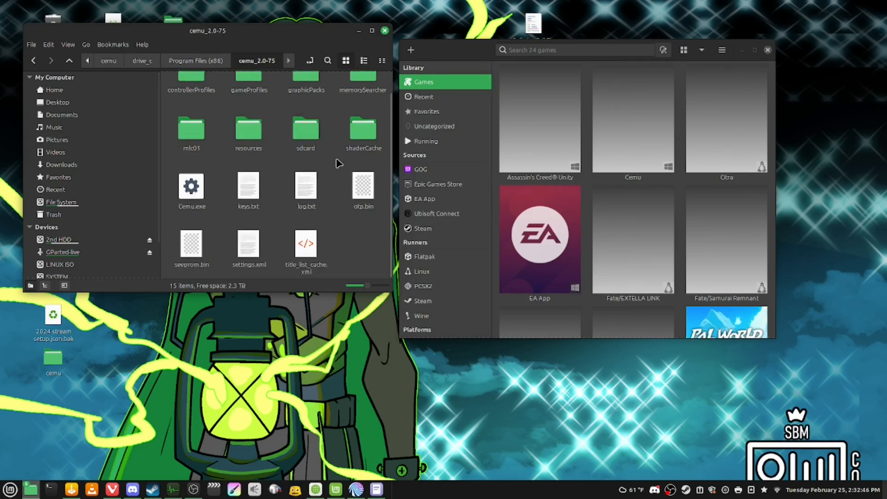
pyautogui.scroll(1, 339, 160)
pyautogui.scroll(-1, 339, 162)
pyautogui.scroll(1, 337, 164)
pyautogui.click(303, 150)
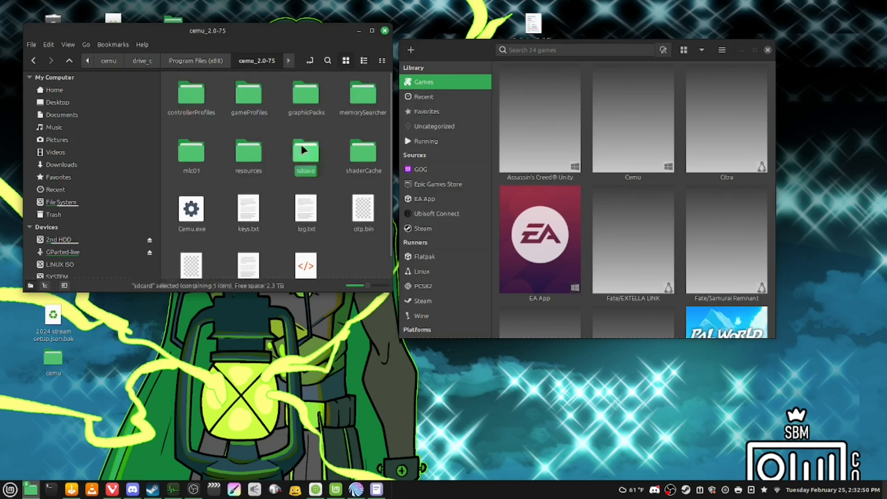
pyautogui.doubleClick(303, 150)
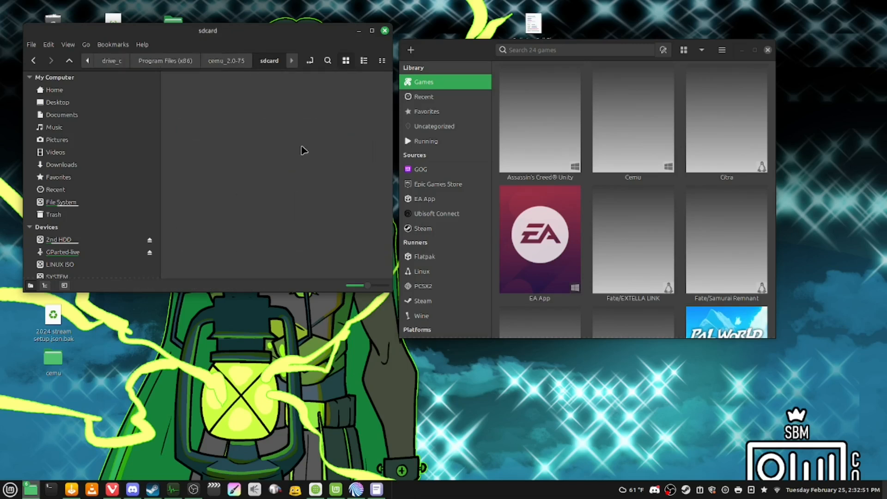
pyautogui.click(33, 61)
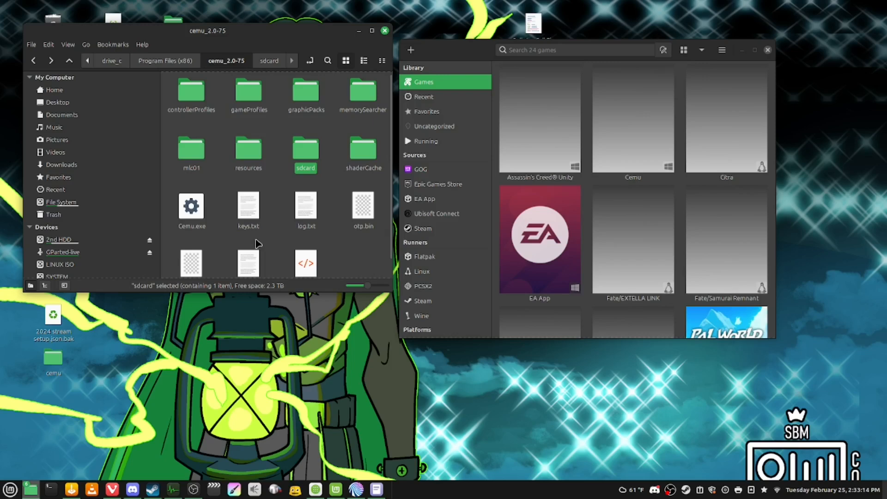
# Open the installed Cemu's game files from Lutris and place that file window beside the desktop copy's window
pyautogui.rightClick(628, 103)
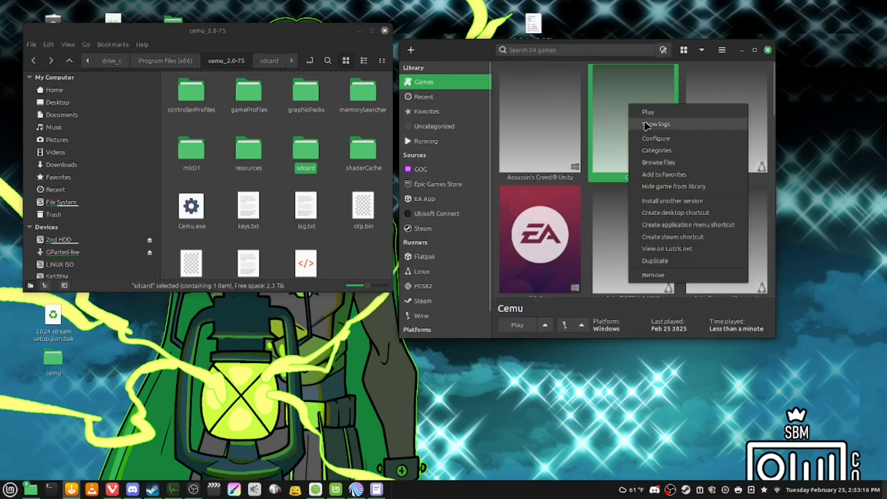
pyautogui.click(670, 163)
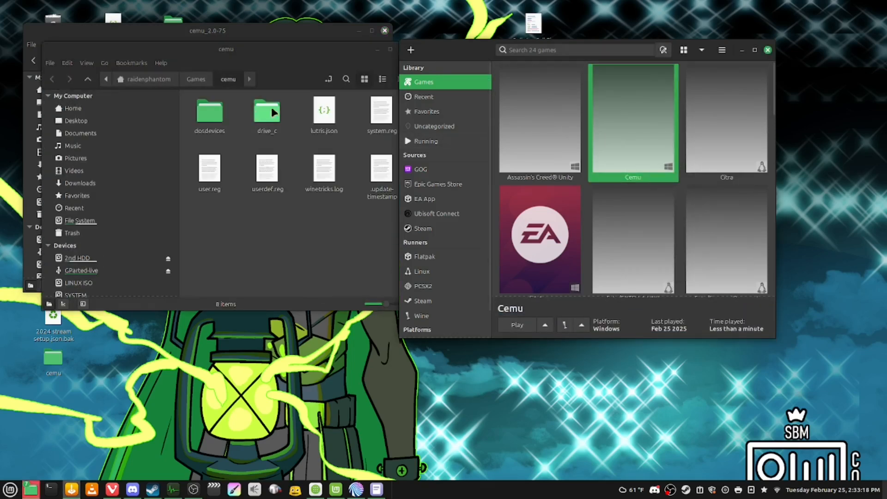
pyautogui.moveTo(219, 49); pyautogui.dragTo(610, 142)
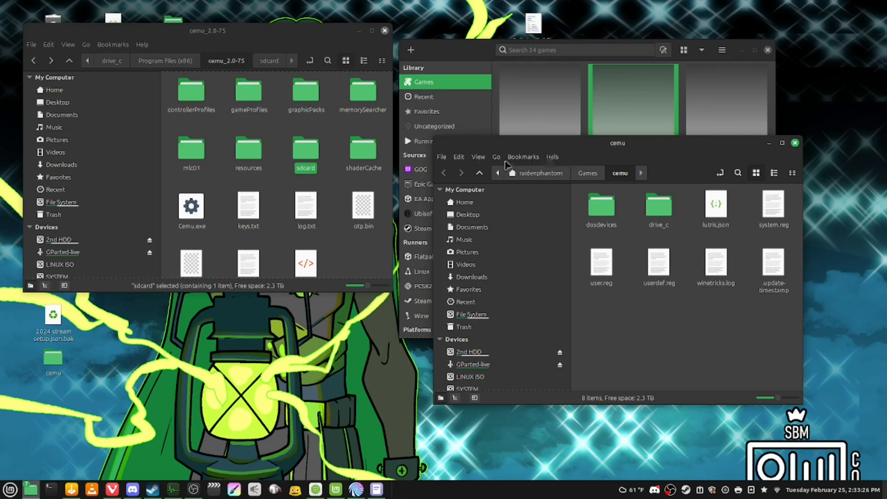
# Locate otp.bin, seeprom.bin and the mlc01 folder in the desktop copy's cemu_2.0-75 folder
pyautogui.click(334, 203)
pyautogui.click(357, 206)
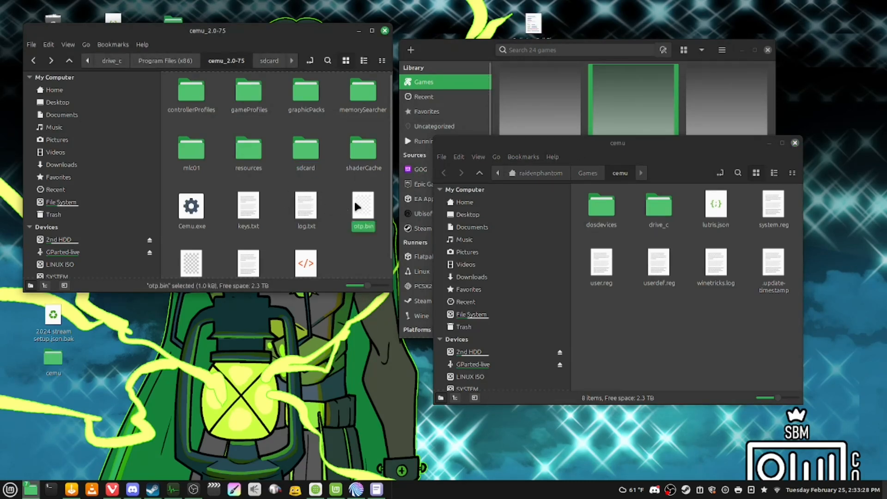
pyautogui.scroll(-1, 356, 206)
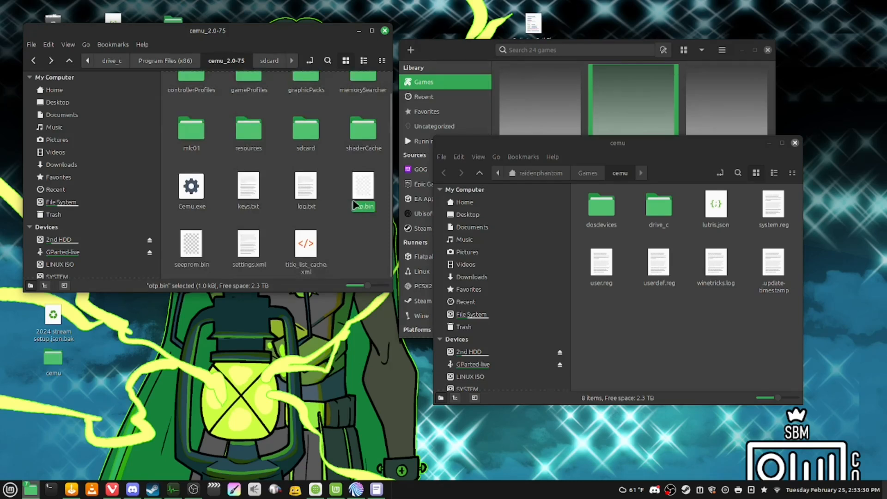
pyautogui.click(196, 250)
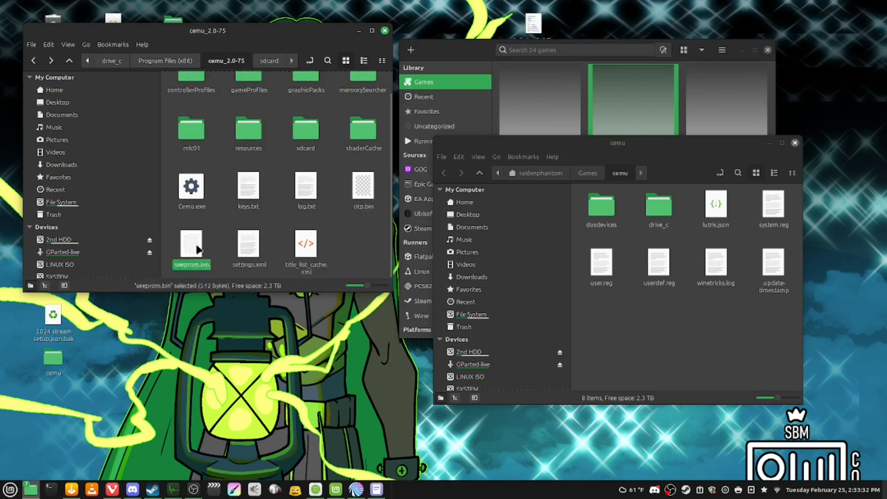
pyautogui.scroll(1, 194, 159)
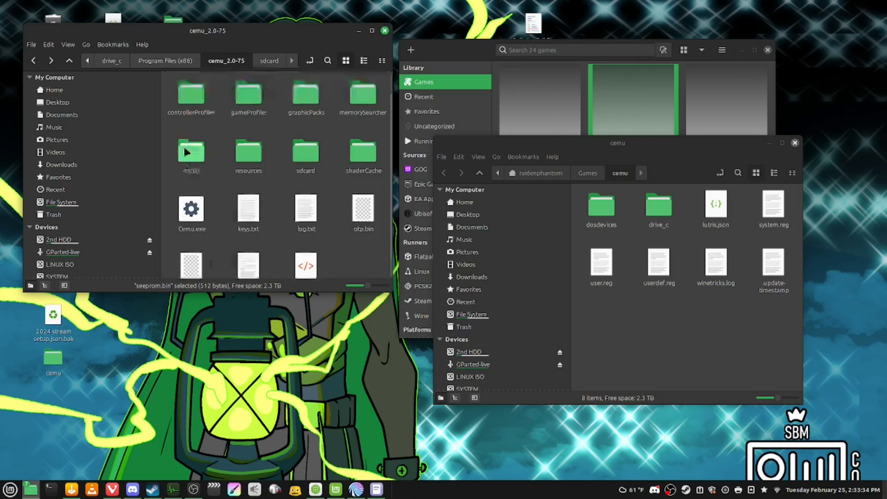
pyautogui.click(184, 149)
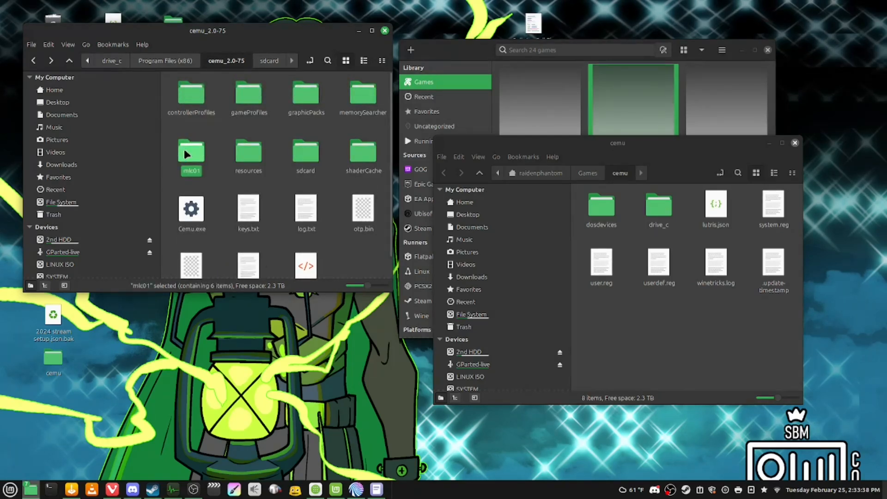
pyautogui.scroll(-1, 184, 149)
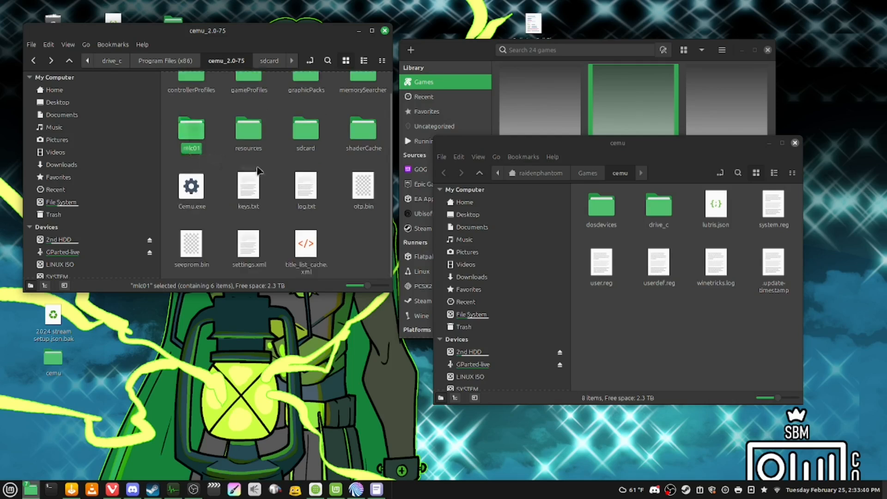
# Select otp.bin, seeprom.bin and the mlc01 folder together in the desktop copy's cemu_2.0-75 folder
pyautogui.click(363, 189)
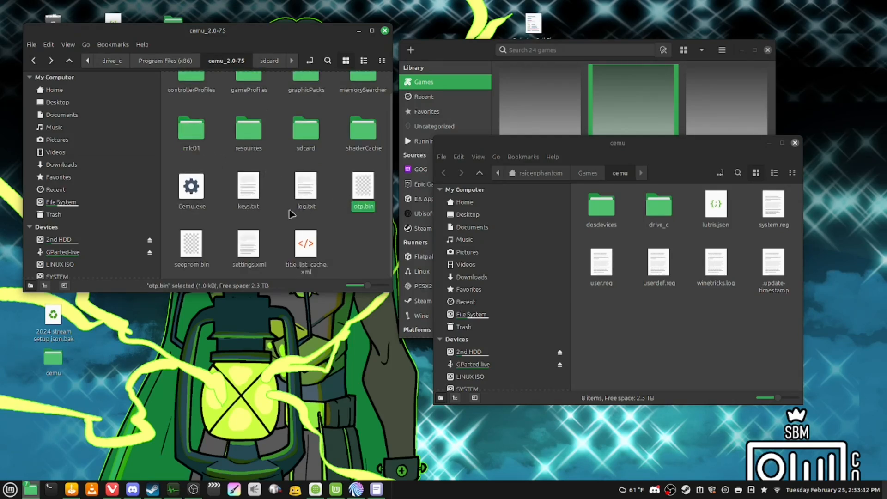
pyautogui.keyDown('ctrl'); pyautogui.click(183, 264); pyautogui.keyUp('ctrl')
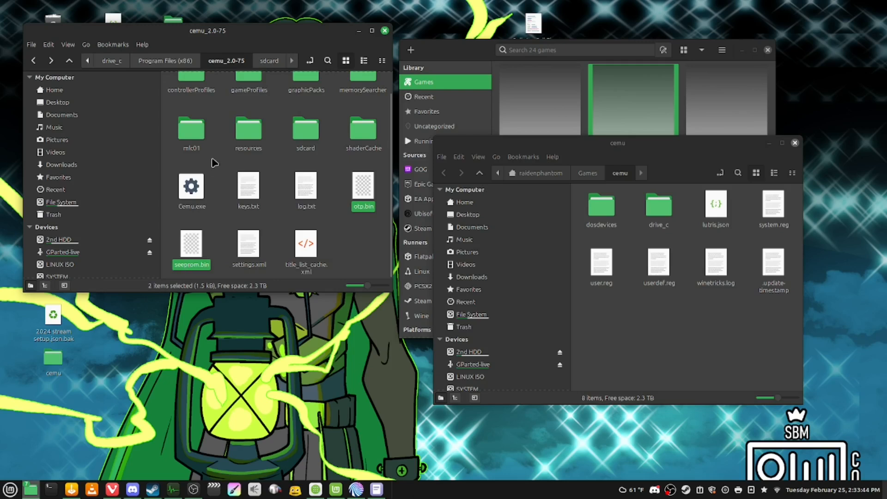
pyautogui.keyDown('ctrl'); pyautogui.click(202, 131); pyautogui.keyUp('ctrl')
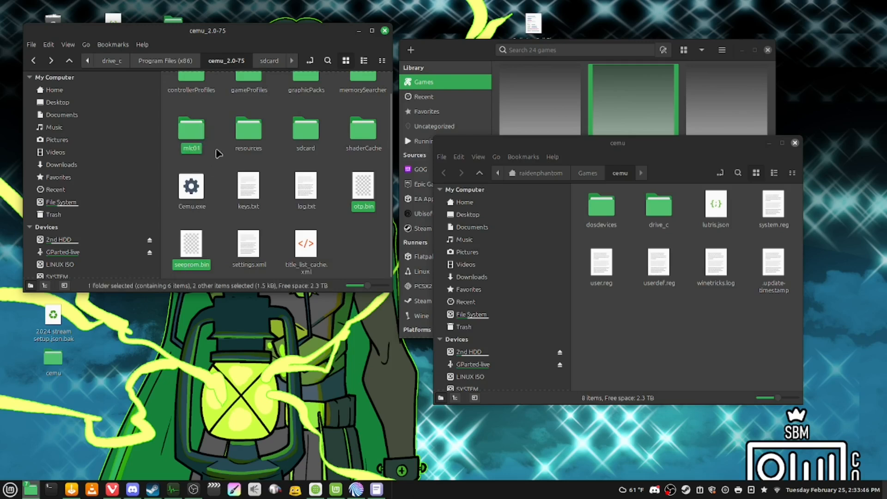
pyautogui.moveTo(189, 149); pyautogui.dragTo(219, 137)
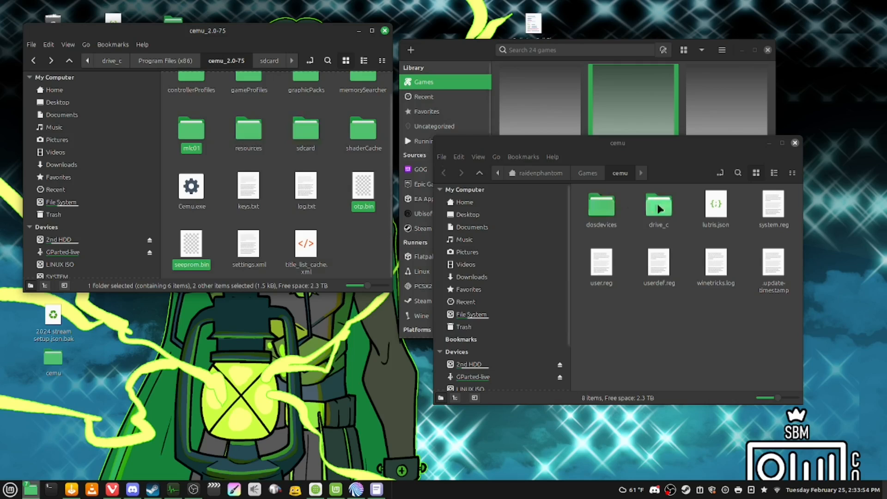
# In the installed Cemu's file window, open drive_c, Program Files (x86), cemu_2.0-75
pyautogui.doubleClick(659, 207)
pyautogui.doubleClick(716, 207)
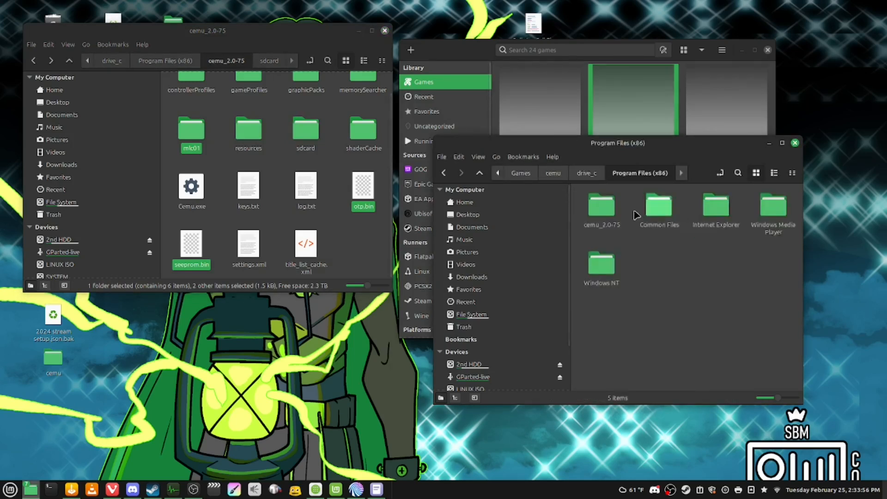
pyautogui.doubleClick(602, 207)
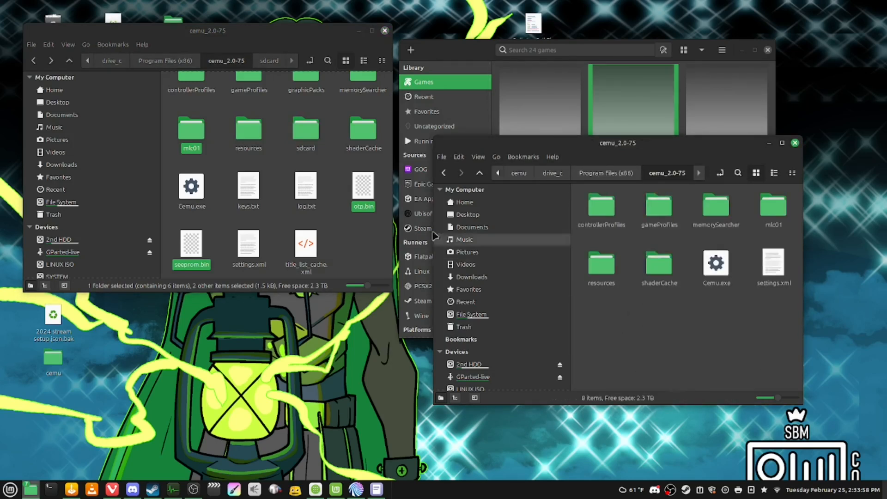
# Copy the selected mlc01, otp.bin and seeprom.bin from the desktop copy and paste them into the installed cemu_2.0-75 folder
pyautogui.moveTo(191, 132); pyautogui.dragTo(688, 344)
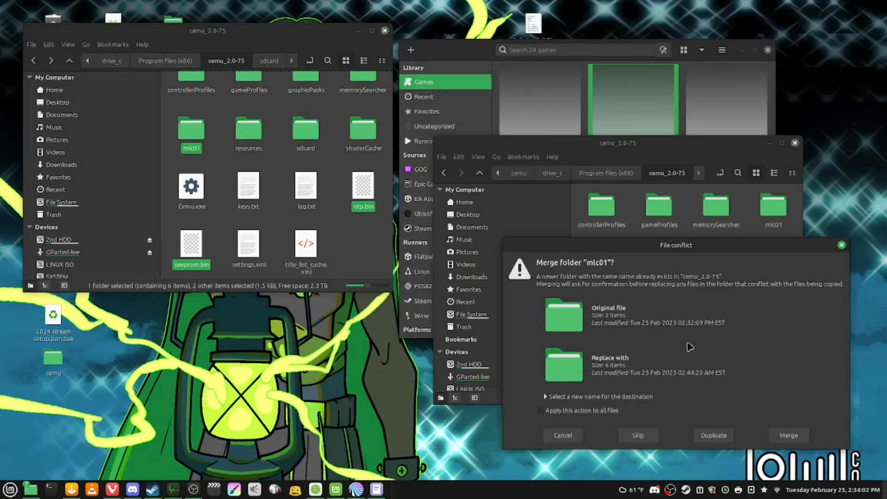
pyautogui.click(560, 433)
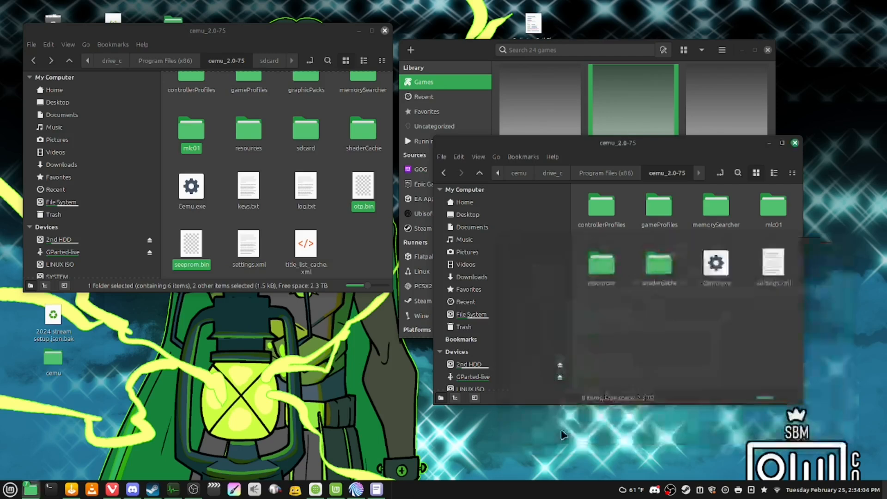
pyautogui.rightClick(198, 130)
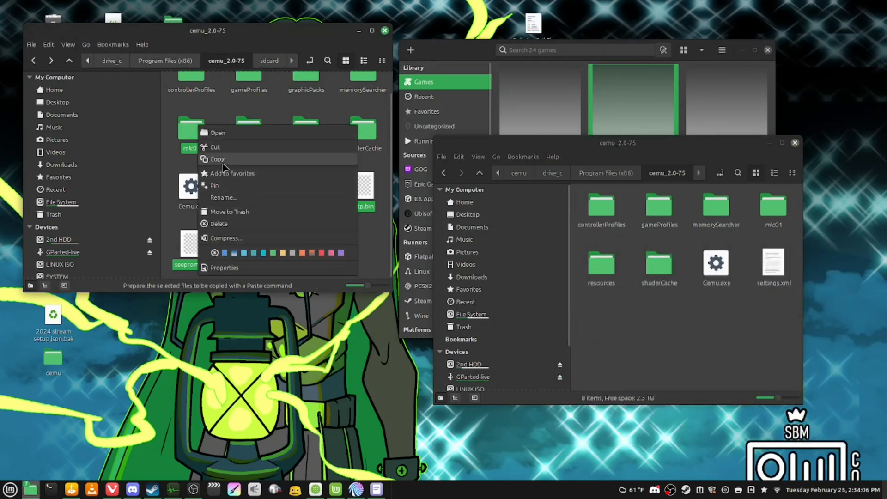
pyautogui.click(223, 164)
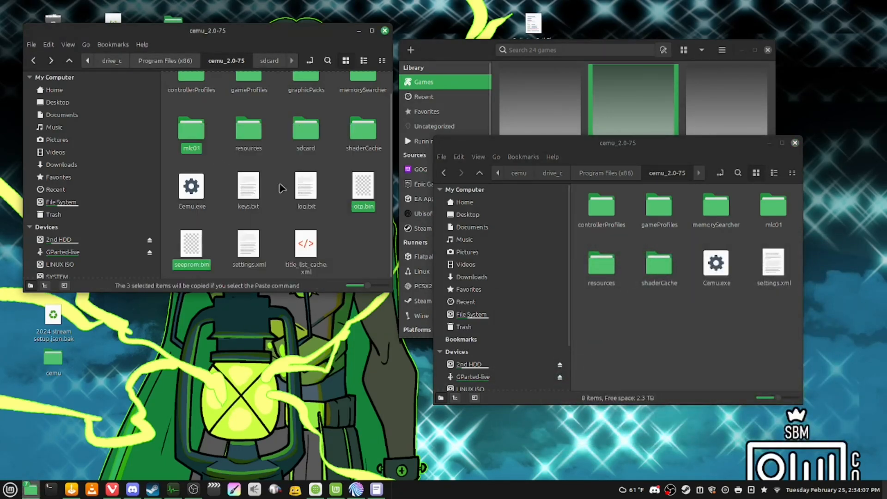
pyautogui.rightClick(666, 301)
pyautogui.click(688, 399)
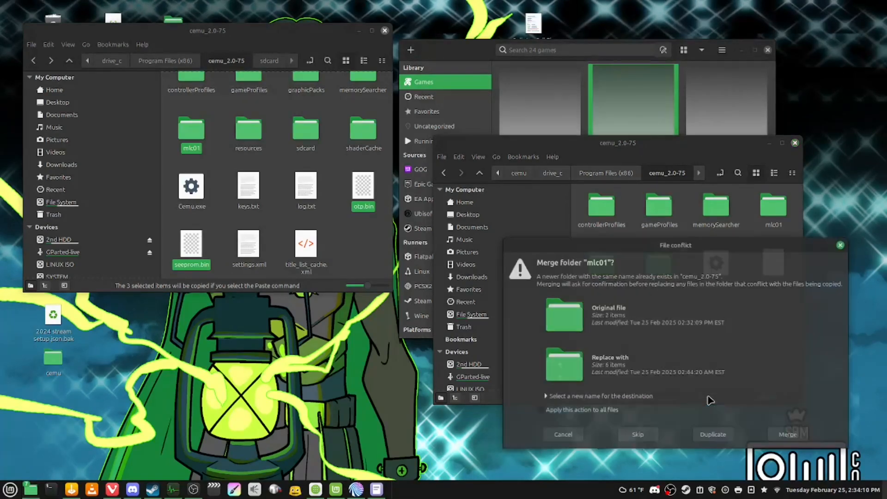
# Resolve the copy conflicts by merging mlc01 and replacing existing files such as country.txt, applying each choice to all files
pyautogui.click(598, 410)
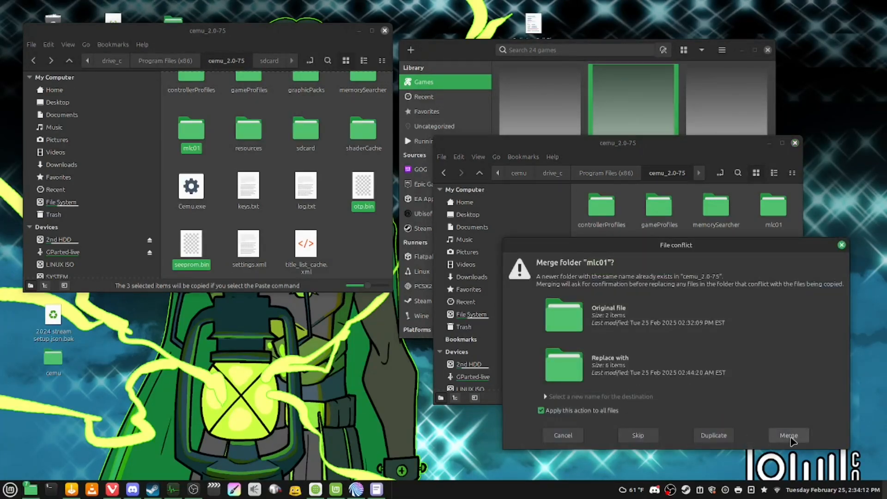
pyautogui.click(789, 436)
pyautogui.click(593, 412)
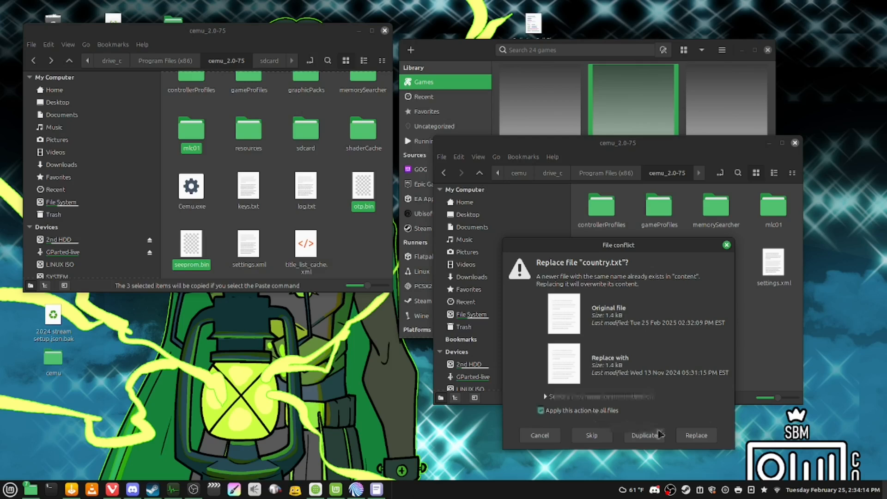
pyautogui.click(695, 436)
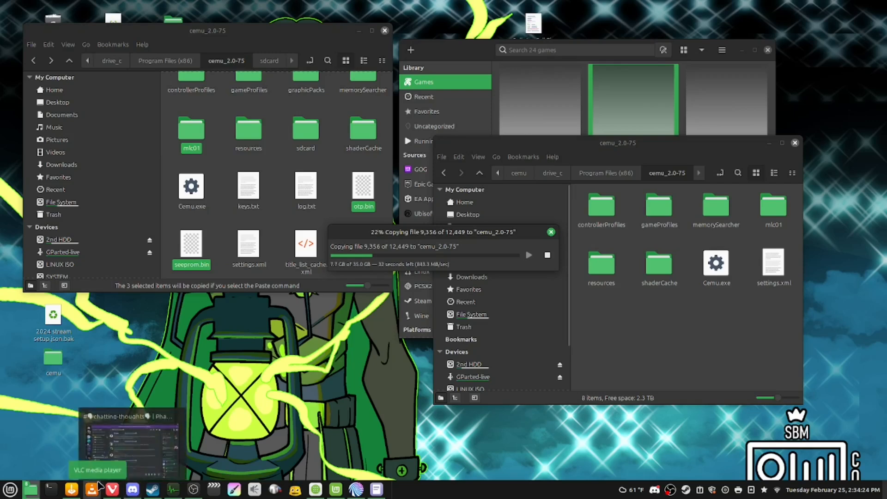
# Switch to the browser's Cemu releases page on GitHub and check the downloadable assets of Cemu 2.0-94 (Experimental)
pyautogui.moveTo(121, 494)
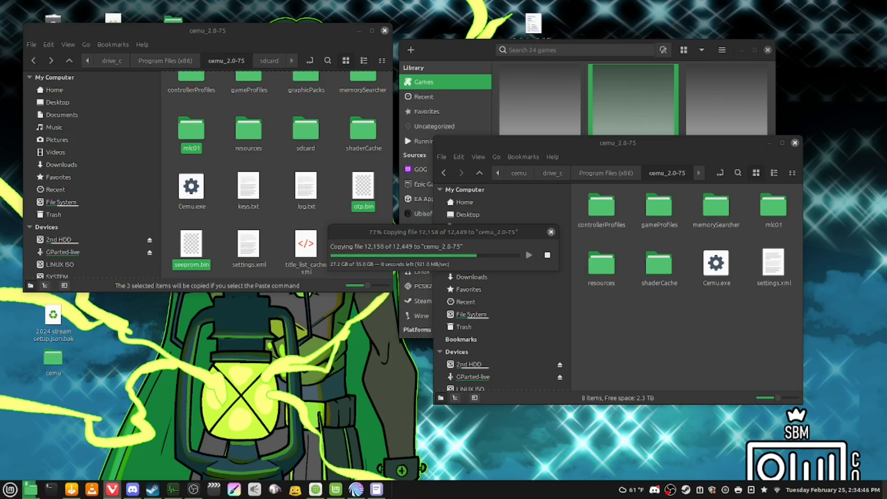
pyautogui.moveTo(886, 76); pyautogui.dragTo(771, 56)
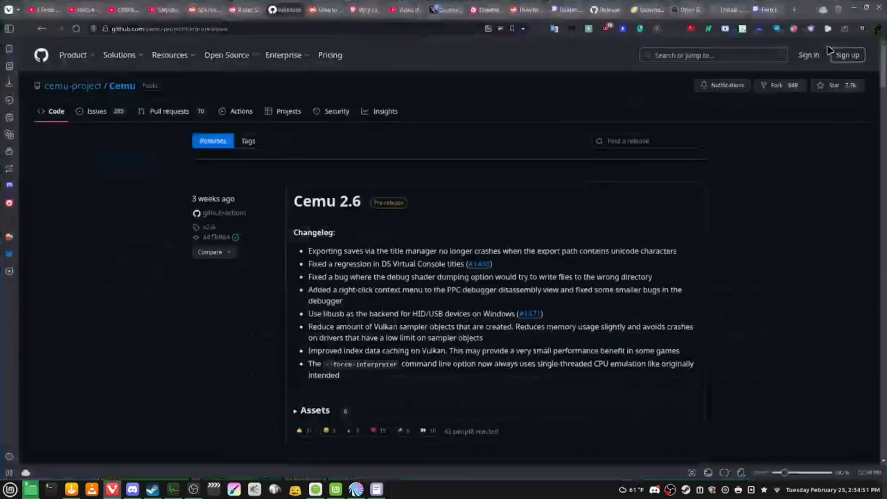
pyautogui.click(830, 47)
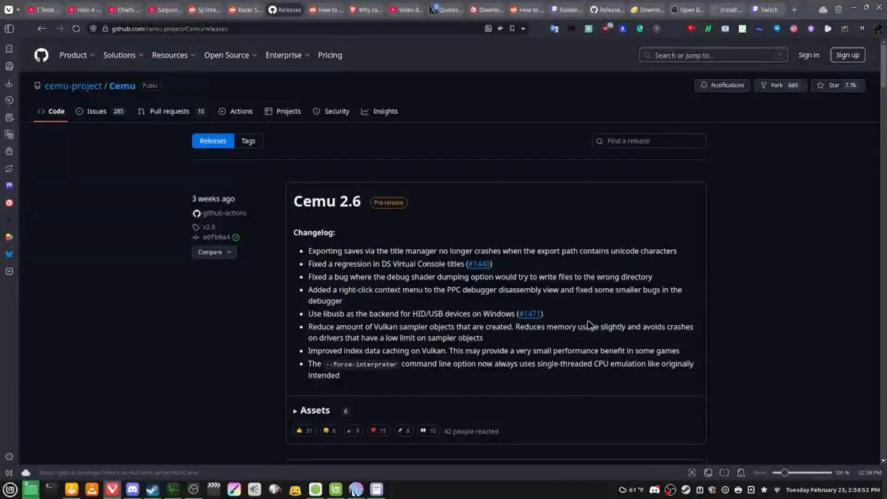
pyautogui.scroll(-4, 587, 324)
pyautogui.scroll(-1, 786, 175)
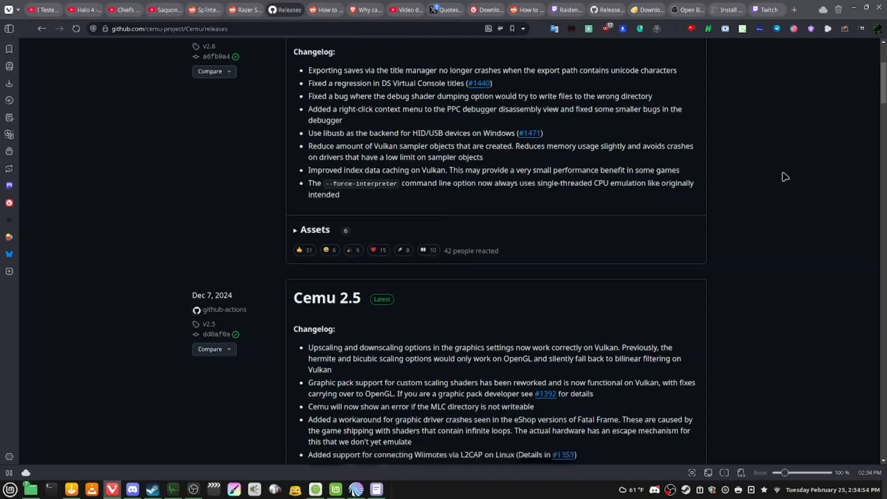
pyautogui.moveTo(880, 86); pyautogui.dragTo(834, 409)
pyautogui.scroll(-1, 600, 203)
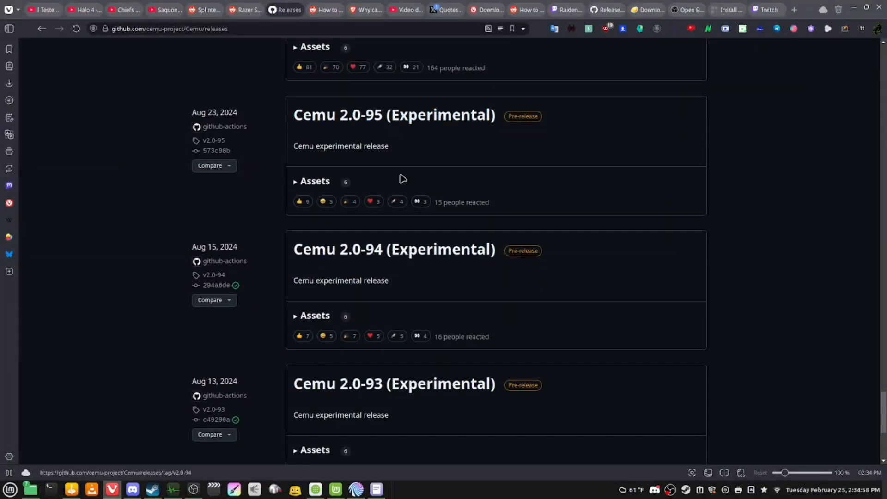
pyautogui.scroll(-3, 402, 178)
pyautogui.click(296, 205)
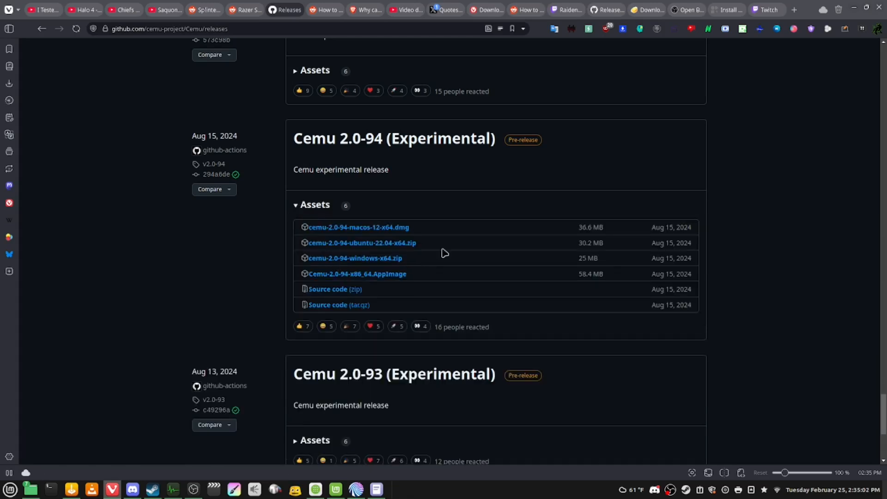
pyautogui.click(310, 204)
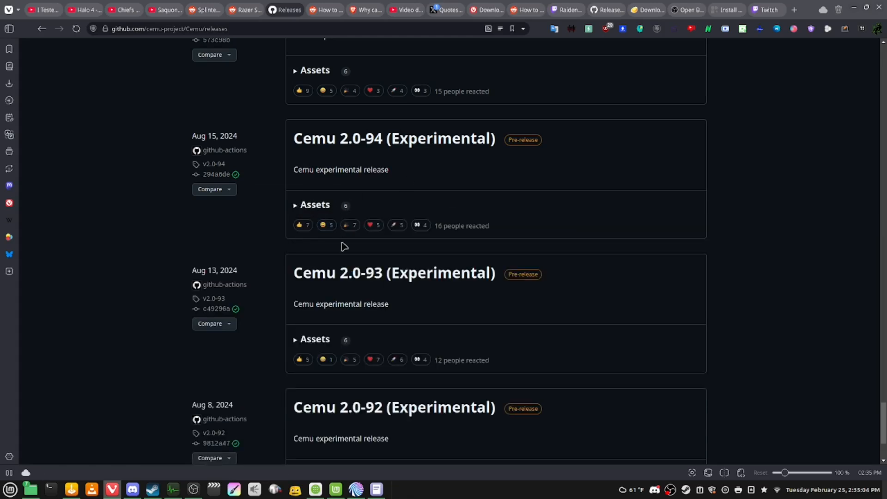
# Look through the other Cemu versions on the releases page, and return to the file windows
pyautogui.scroll(-3, 588, 199)
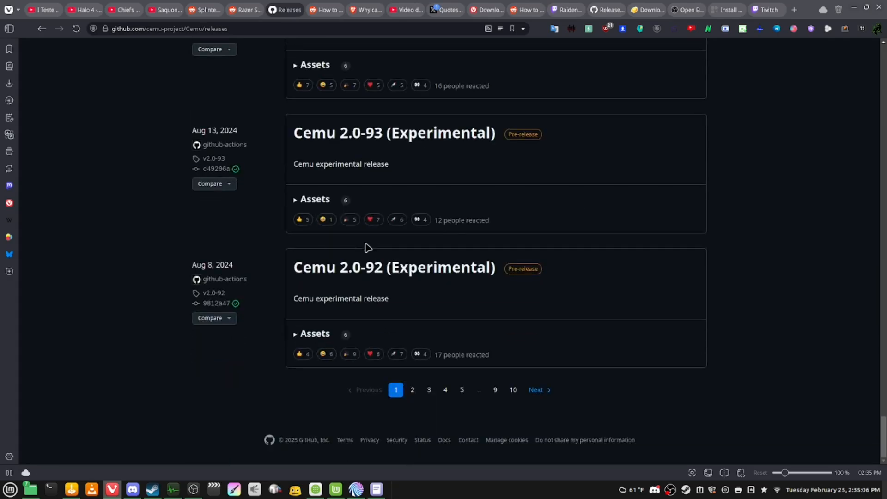
pyautogui.scroll(10, 374, 240)
pyautogui.scroll(-7, 379, 206)
pyautogui.scroll(-4, 379, 207)
pyautogui.scroll(4, 340, 268)
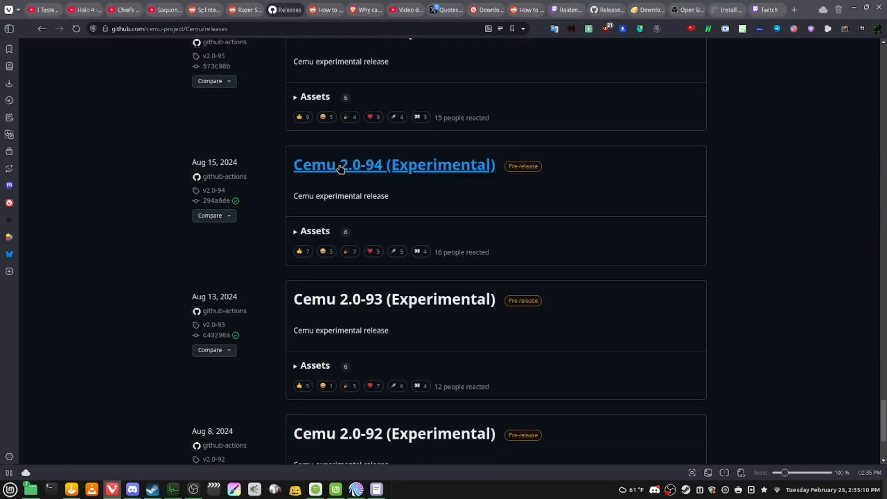
pyautogui.scroll(4, 366, 227)
pyautogui.scroll(9, 351, 209)
pyautogui.scroll(2, 343, 217)
pyautogui.scroll(-10, 324, 189)
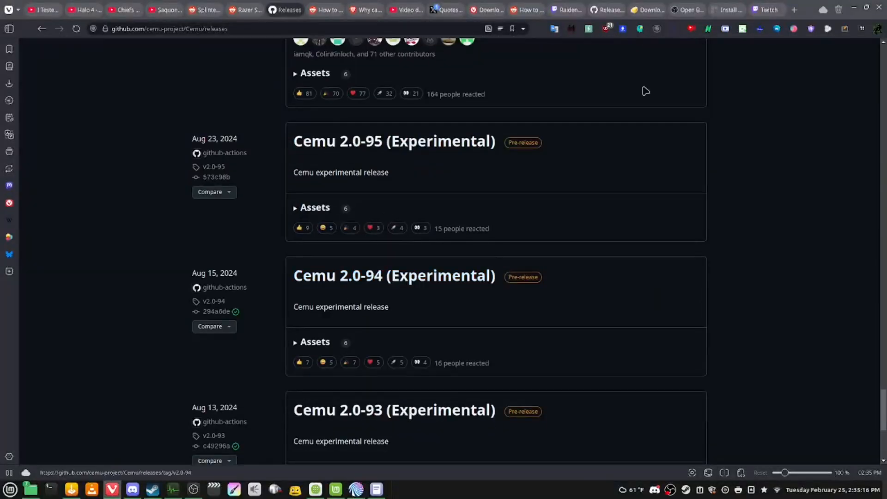
pyautogui.moveTo(803, 2); pyautogui.dragTo(1, 240)
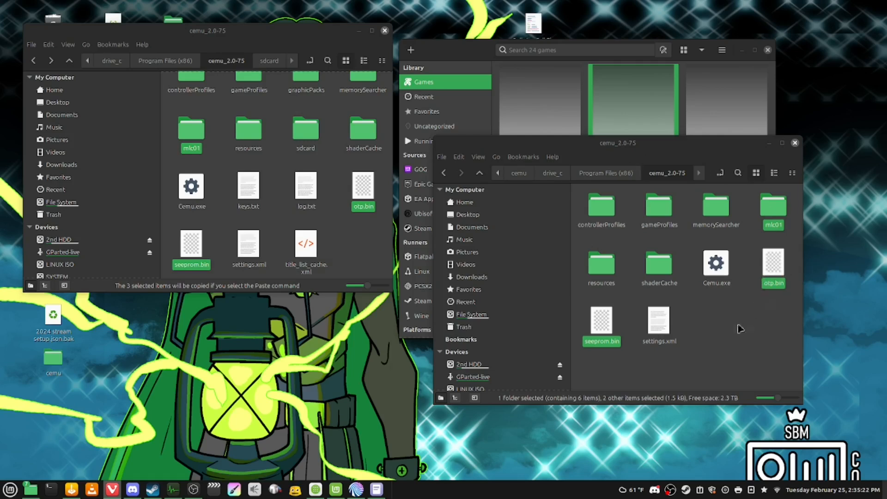
# Check the installed cemu_2.0-75 folder for the copied otp.bin, seeprom.bin and mlc01
pyautogui.click(727, 336)
pyautogui.click(600, 323)
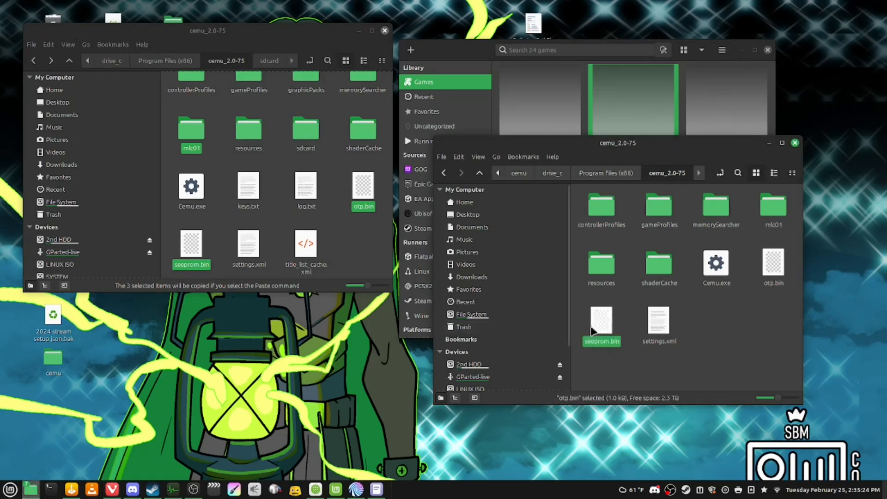
pyautogui.click(769, 255)
pyautogui.click(600, 323)
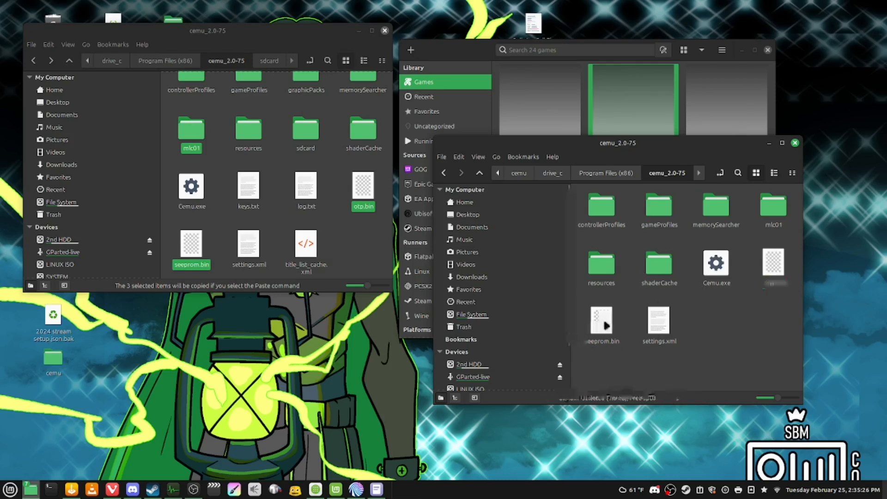
pyautogui.click(767, 190)
pyautogui.click(769, 196)
pyautogui.click(765, 317)
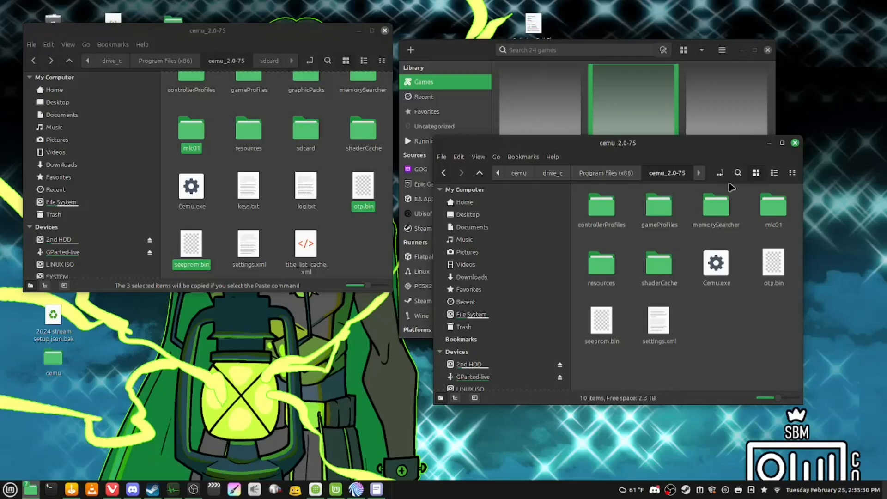
# Launch Cemu from Lutris and move its window to the middle of the desktop
pyautogui.click(767, 144)
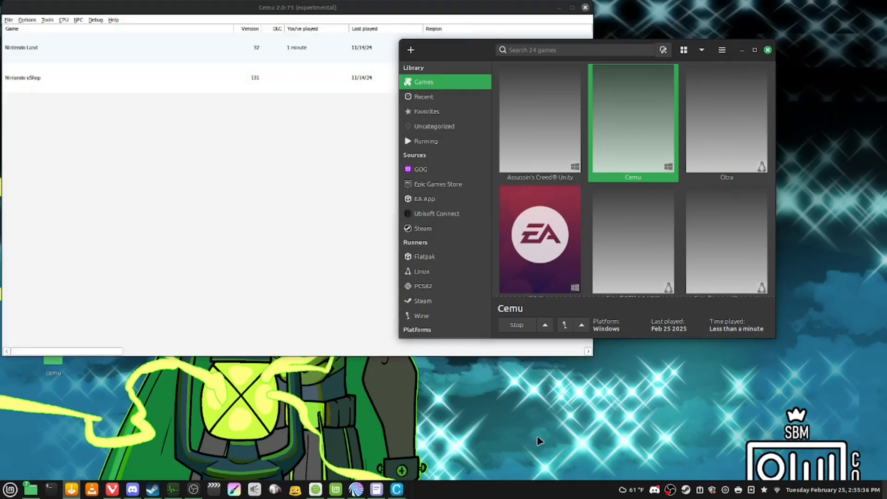
pyautogui.click(186, 178)
pyautogui.moveTo(137, 8); pyautogui.dragTo(277, 98)
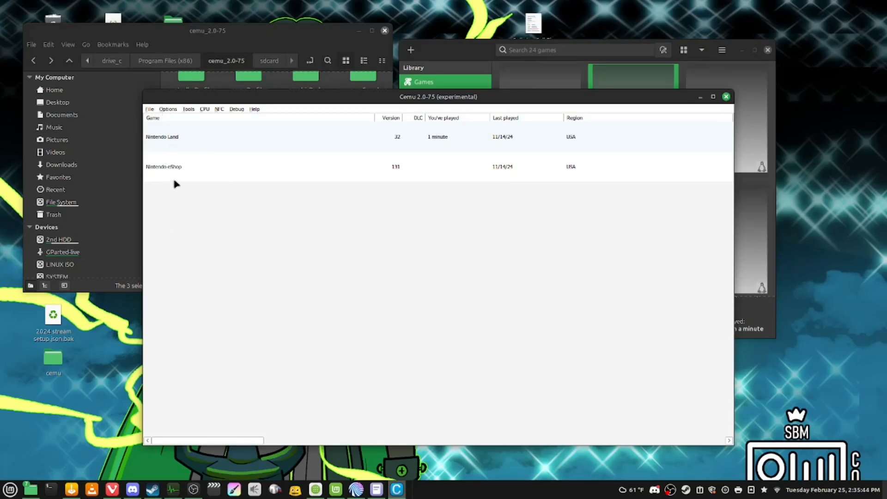
# Open Cemu's general settings and check the account settings and the accounts available as active account
pyautogui.click(167, 109)
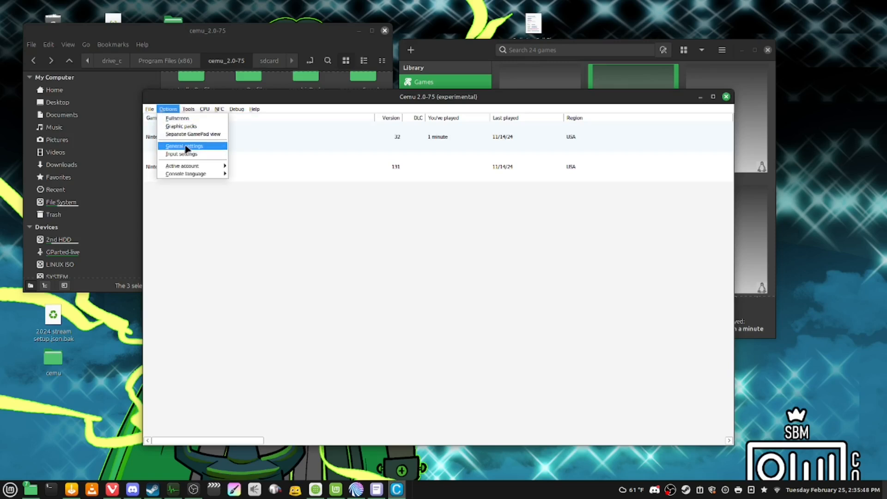
pyautogui.click(203, 145)
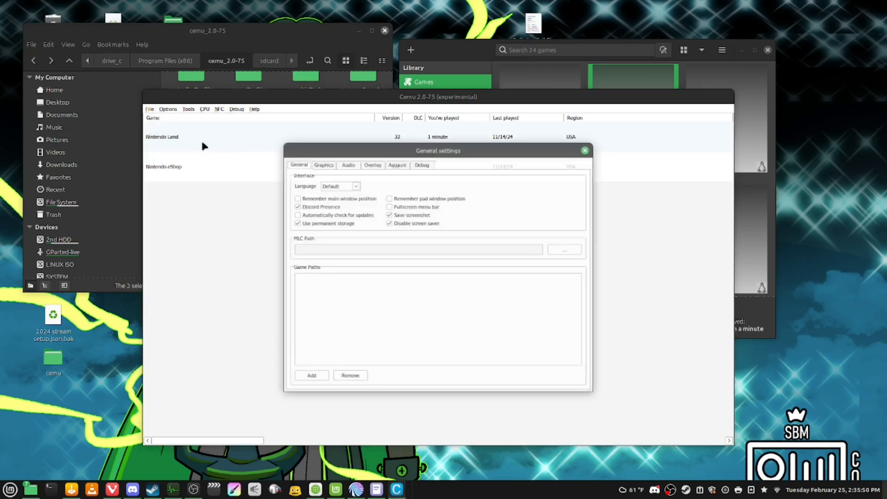
pyautogui.click(398, 165)
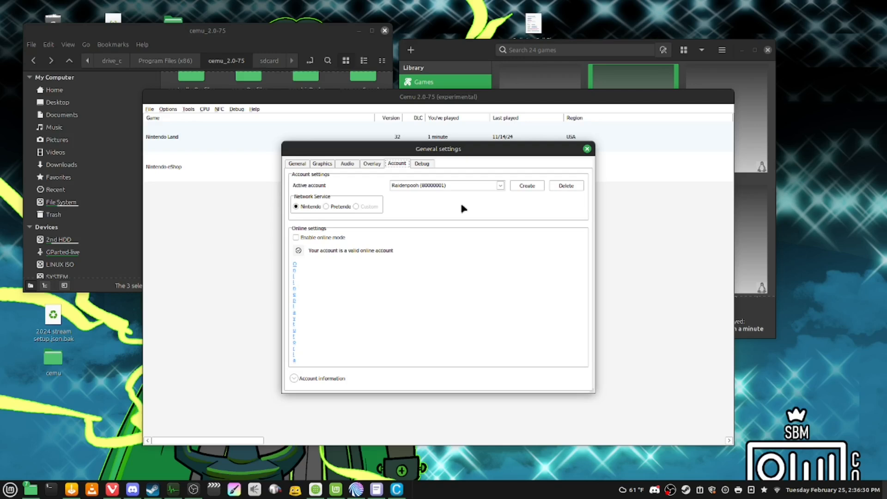
pyautogui.click(498, 186)
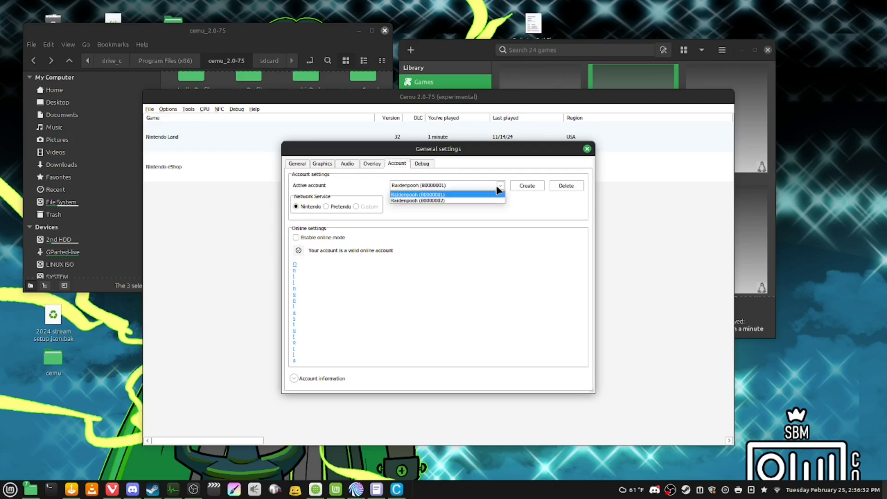
pyautogui.click(498, 187)
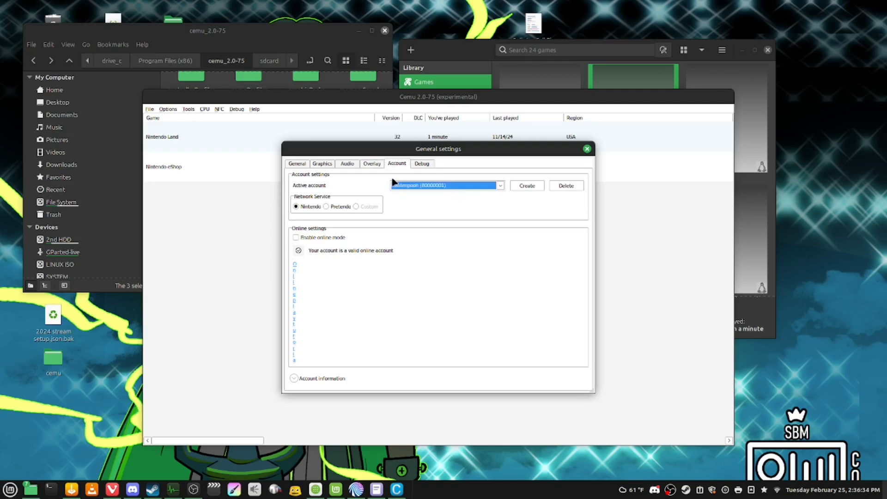
# Check the active account choices, set the network service to Pretendo, and try enabling online mode but decline the ban-risk warning
pyautogui.click(445, 188)
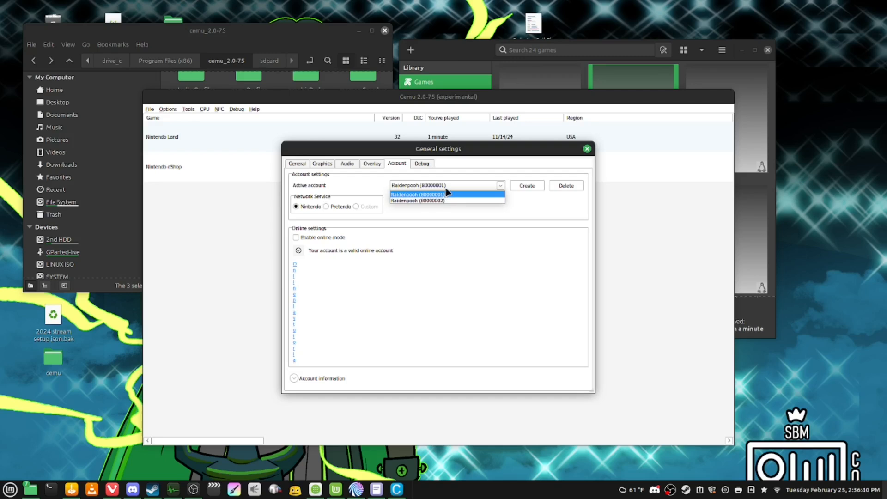
pyautogui.click(442, 184)
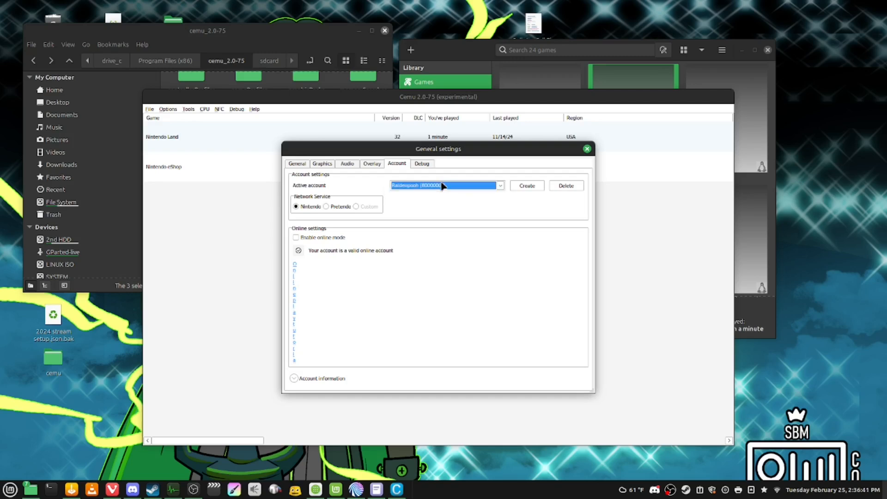
pyautogui.click(325, 207)
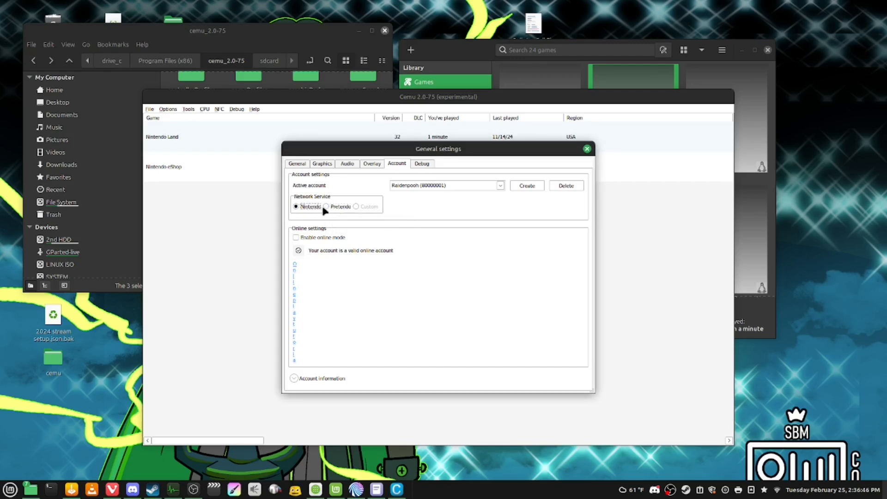
pyautogui.click(306, 205)
pyautogui.click(335, 207)
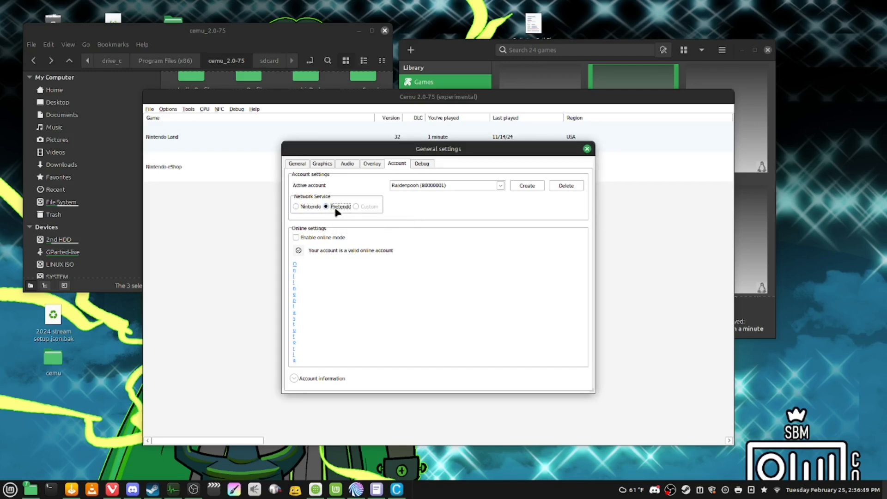
pyautogui.click(296, 238)
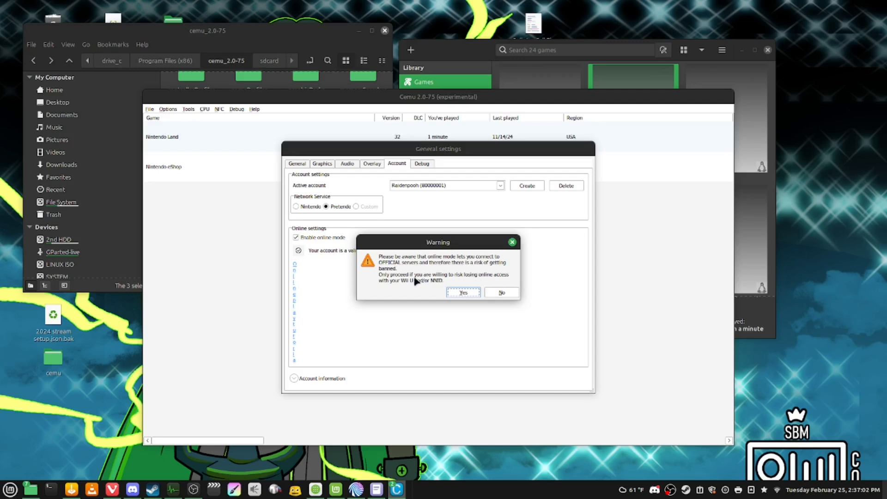
pyautogui.click(503, 294)
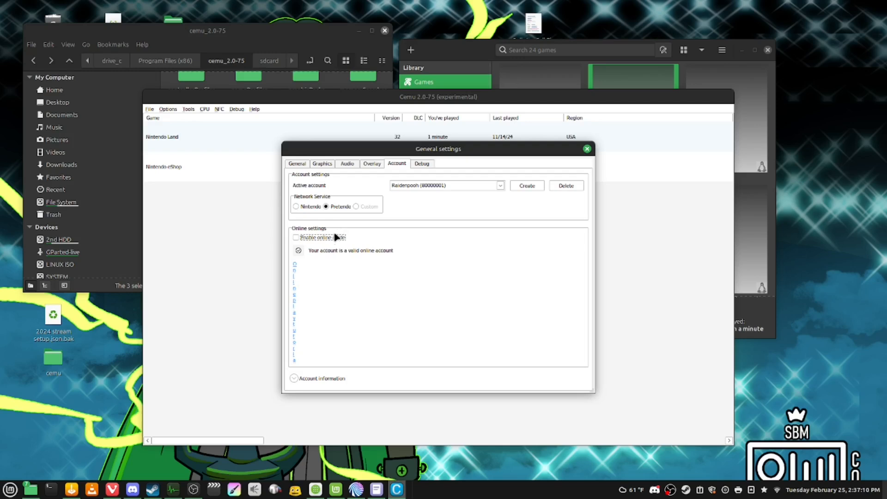
# Set the MLC path in the general settings to C:\Program Files (x86)\cemu_2.0-75\mlc01
pyautogui.click(299, 165)
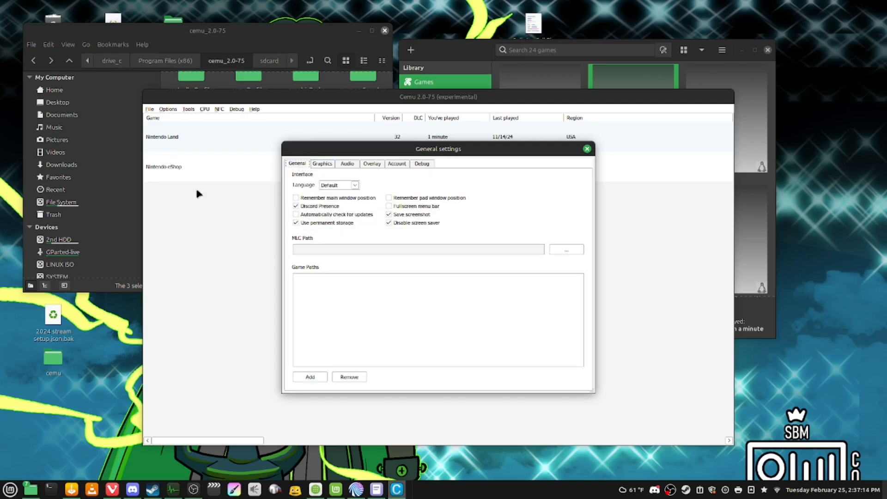
pyautogui.click(566, 253)
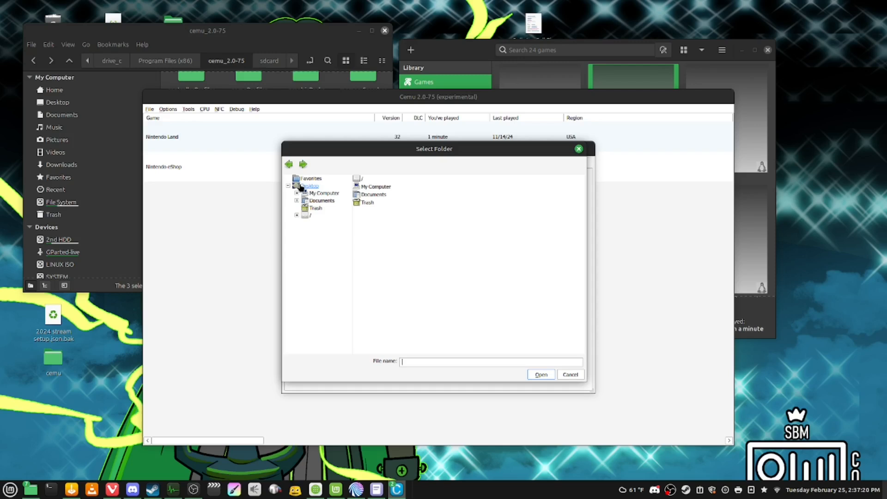
pyautogui.click(579, 148)
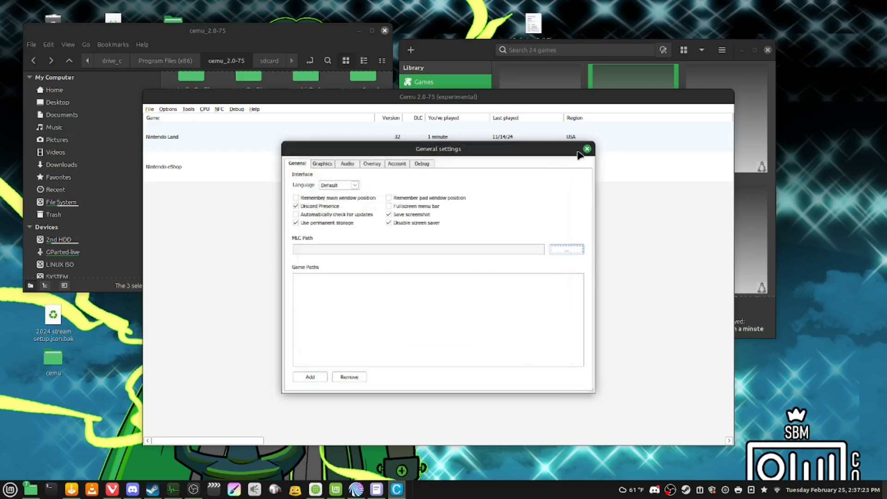
pyautogui.click(564, 251)
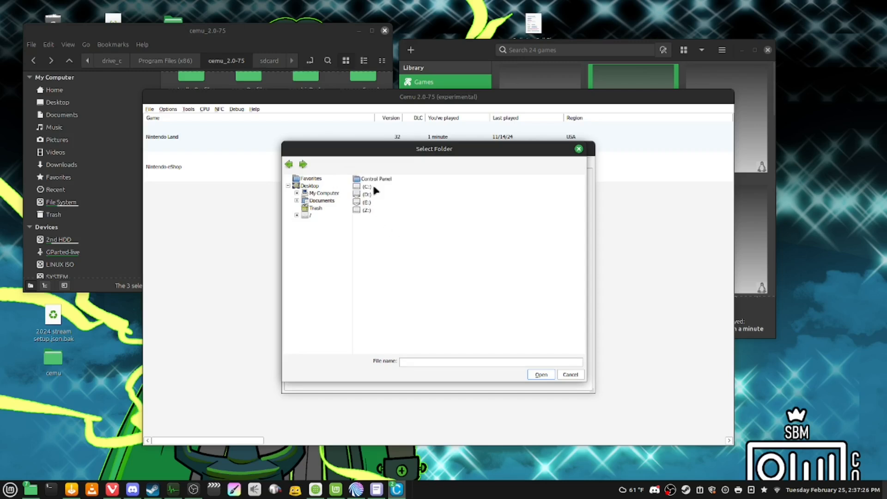
pyautogui.doubleClick(366, 187)
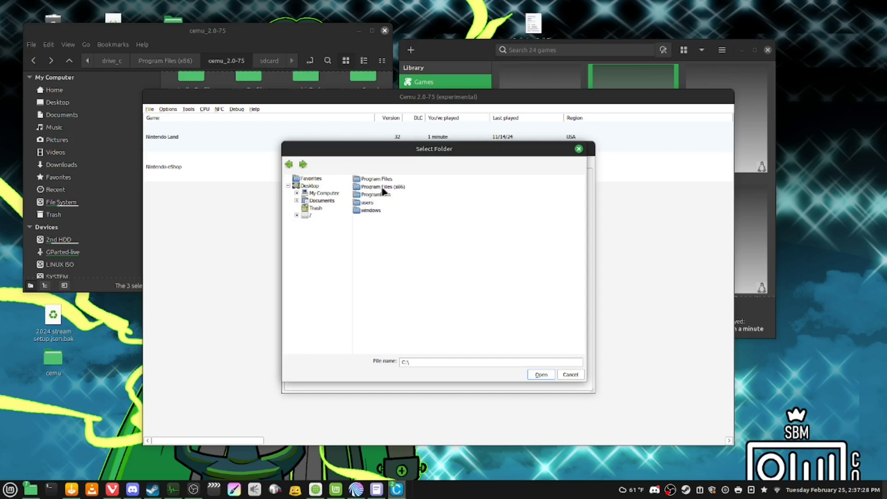
pyautogui.doubleClick(382, 187)
pyautogui.doubleClick(368, 180)
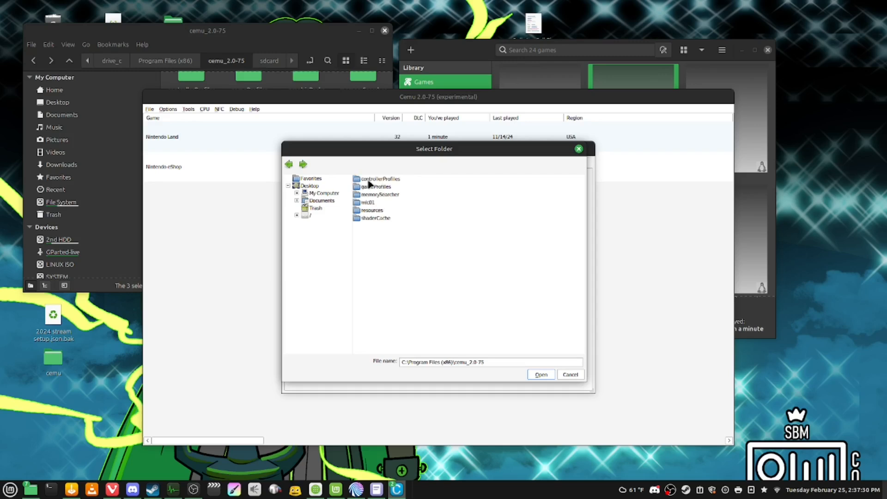
pyautogui.click(368, 202)
pyautogui.click(543, 375)
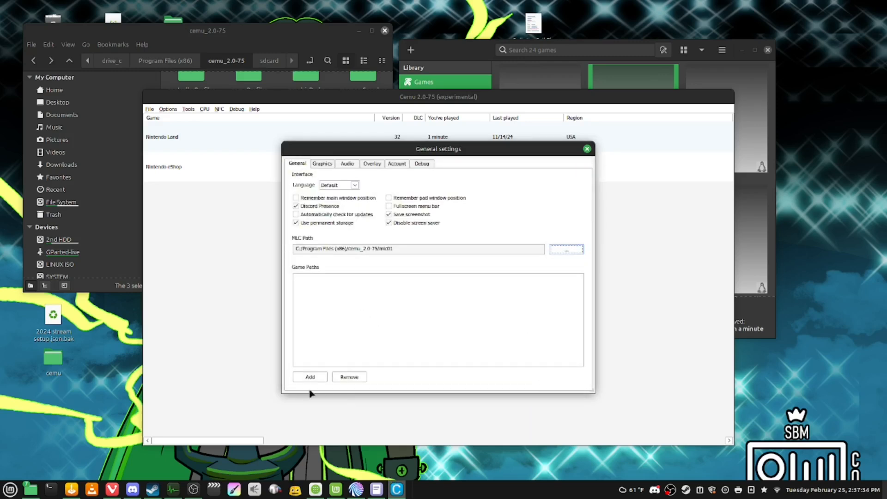
# Add C:\Program Files (x86)\cemu_2.0-75\mlc01 as a game path, and close the settings and Cemu
pyautogui.click(309, 377)
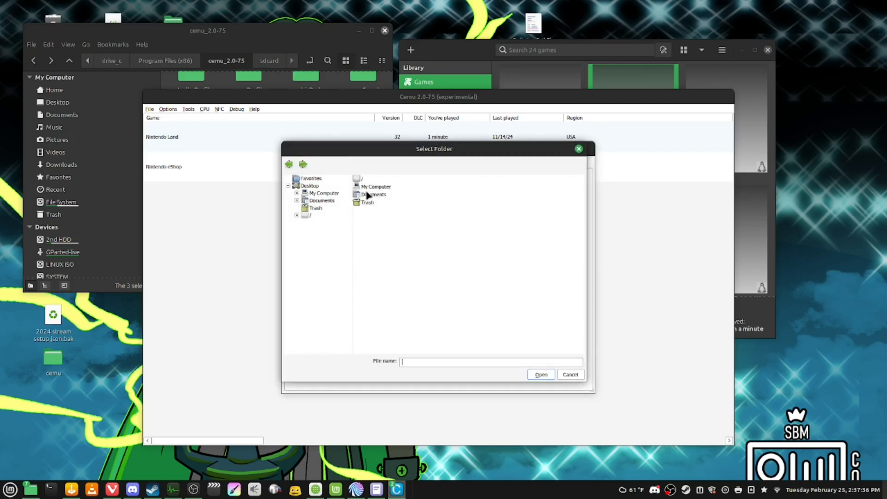
pyautogui.doubleClick(365, 188)
pyautogui.doubleClick(363, 190)
pyautogui.doubleClick(364, 187)
pyautogui.doubleClick(374, 179)
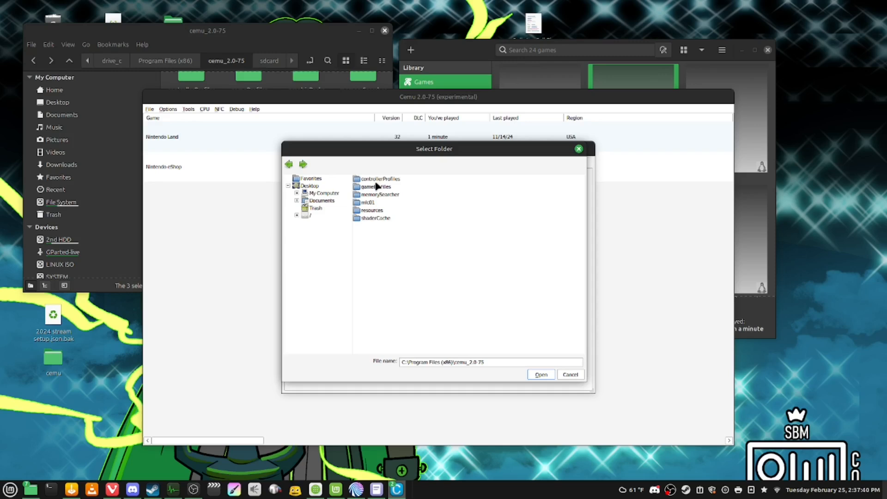
pyautogui.click(368, 202)
pyautogui.click(543, 374)
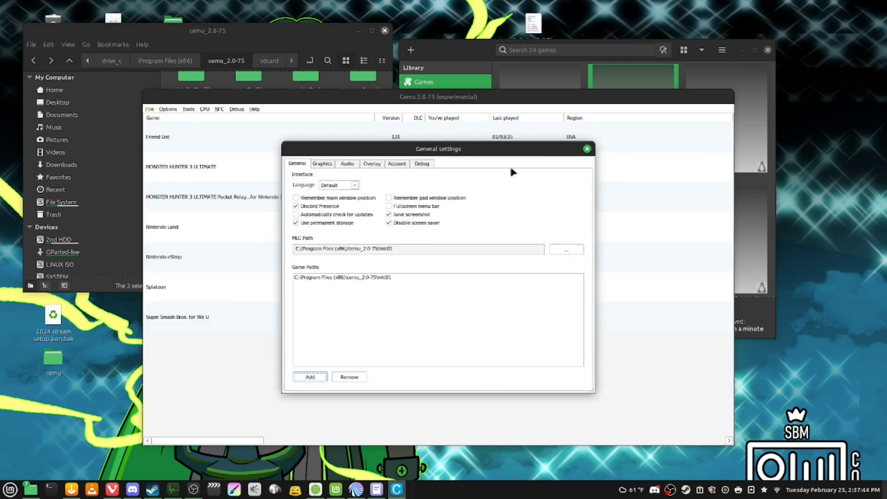
pyautogui.click(586, 149)
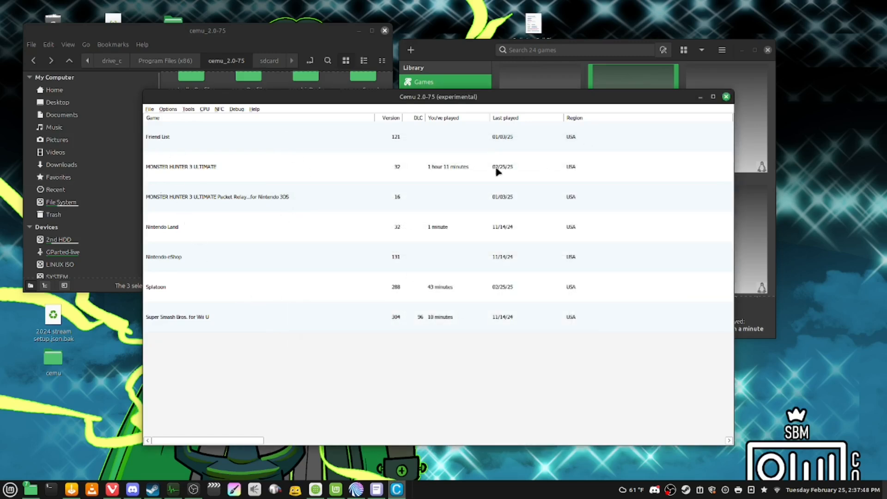
pyautogui.click(725, 96)
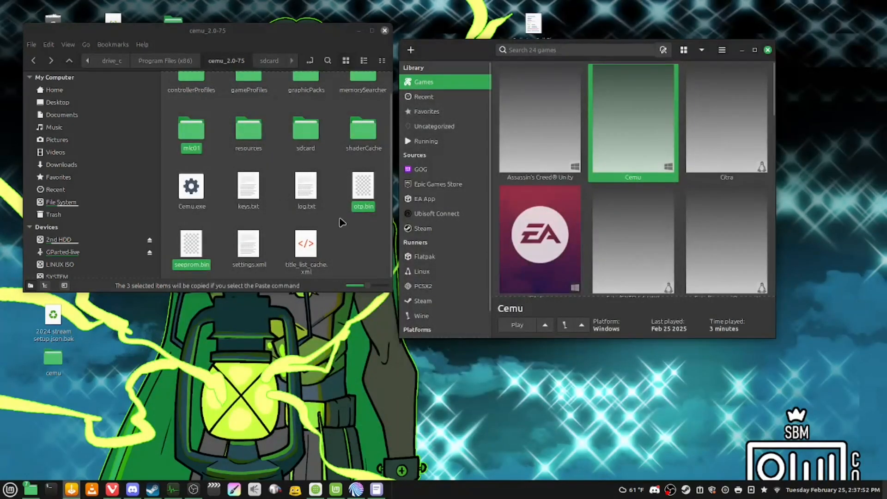
# Replace the cemu_2.0-75 window with the desktop cemu folder, select all its items, and open Cemu's installed files from Lutris beside it
pyautogui.click(386, 31)
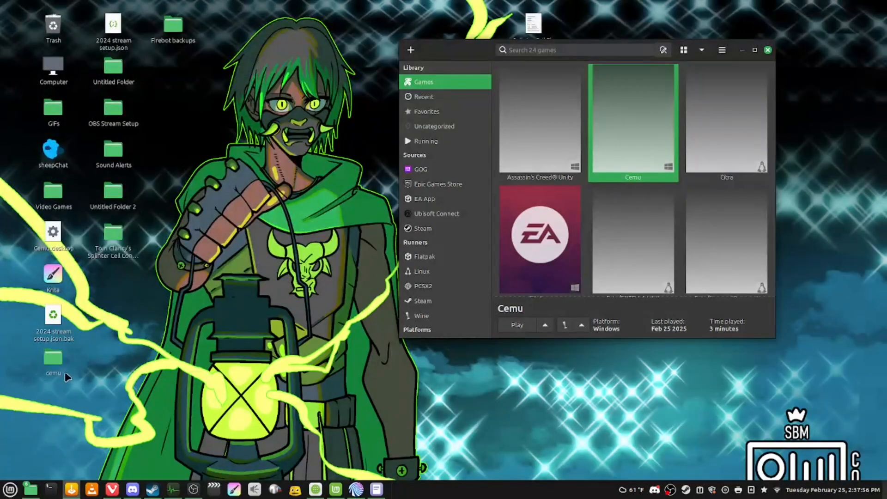
pyautogui.doubleClick(51, 362)
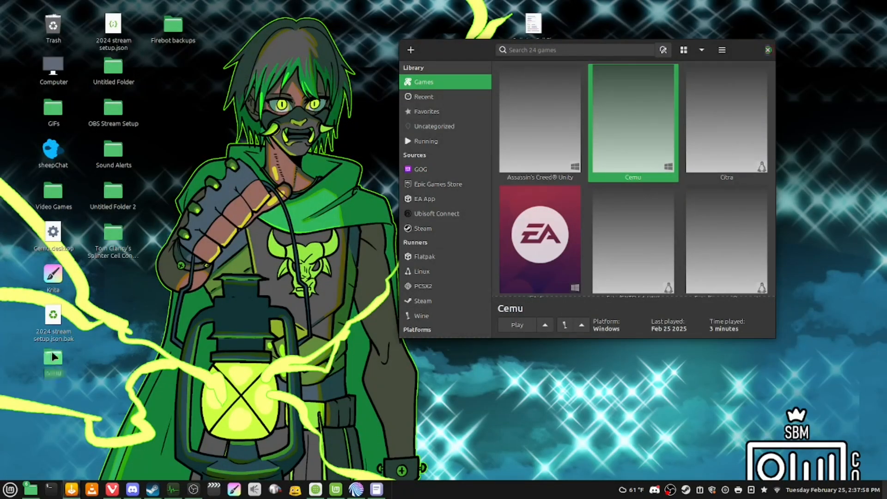
pyautogui.moveTo(170, 100); pyautogui.dragTo(595, 139)
pyautogui.rightClick(600, 96)
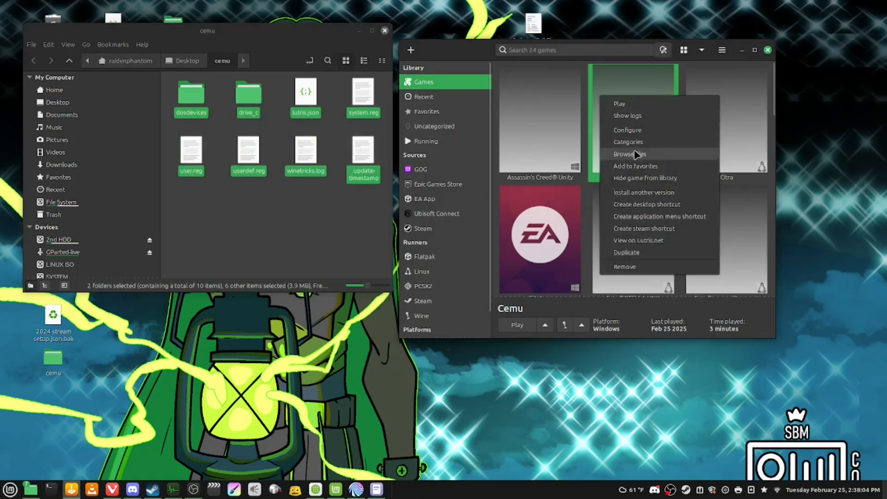
pyautogui.click(633, 154)
pyautogui.moveTo(279, 59); pyautogui.dragTo(637, 106)
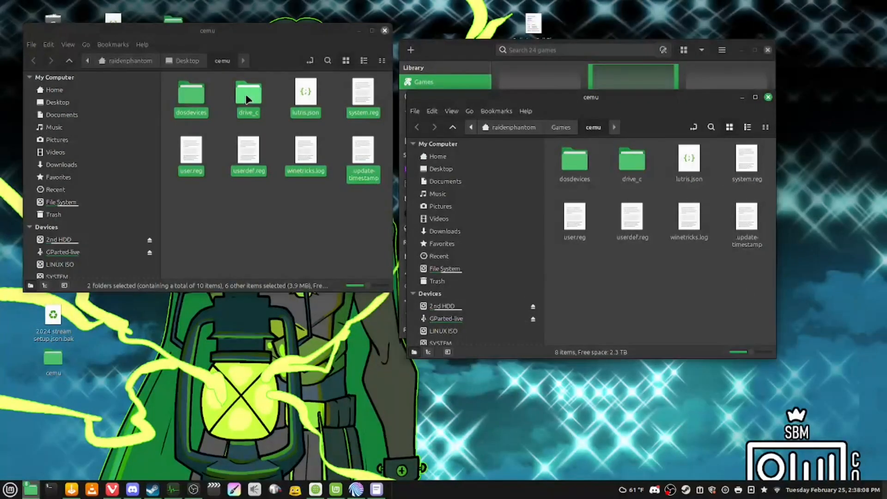
# Copy all selected items from the desktop cemu folder into the Games/cemu folder, applying Merge to all conflicting folders and files
pyautogui.rightClick(247, 97)
pyautogui.click(260, 130)
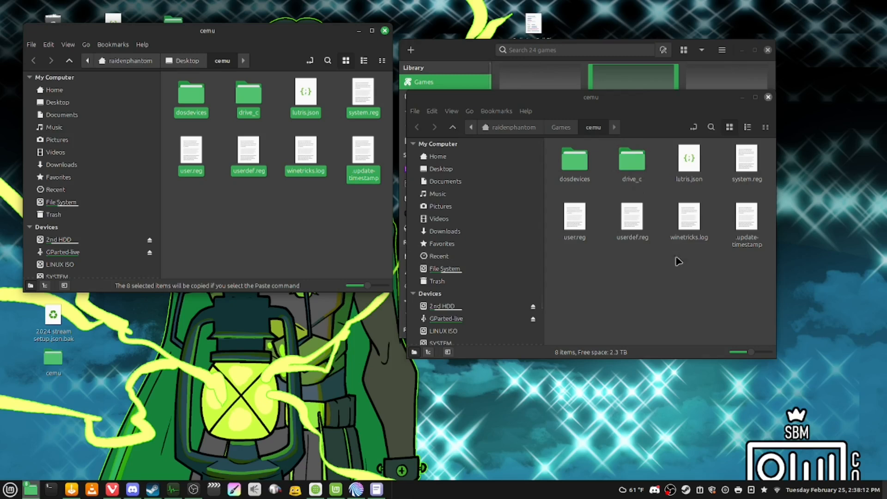
pyautogui.rightClick(248, 102)
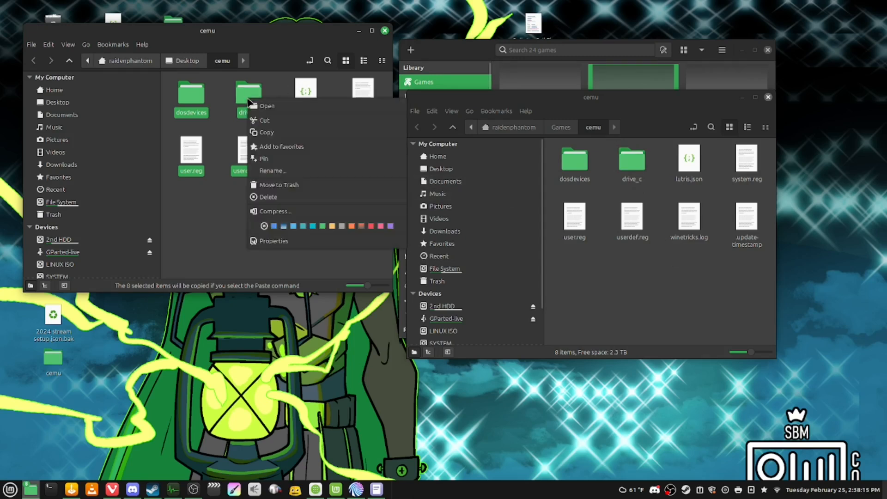
pyautogui.click(259, 132)
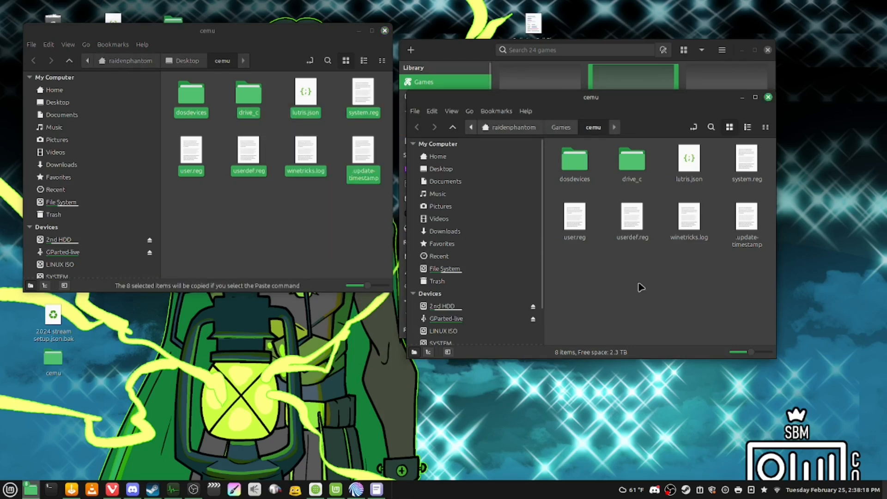
pyautogui.rightClick(623, 272)
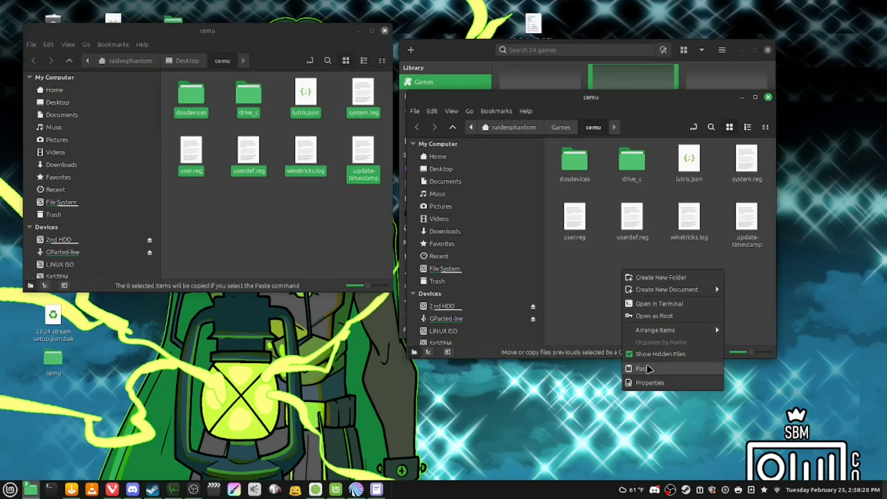
pyautogui.click(643, 369)
pyautogui.click(540, 364)
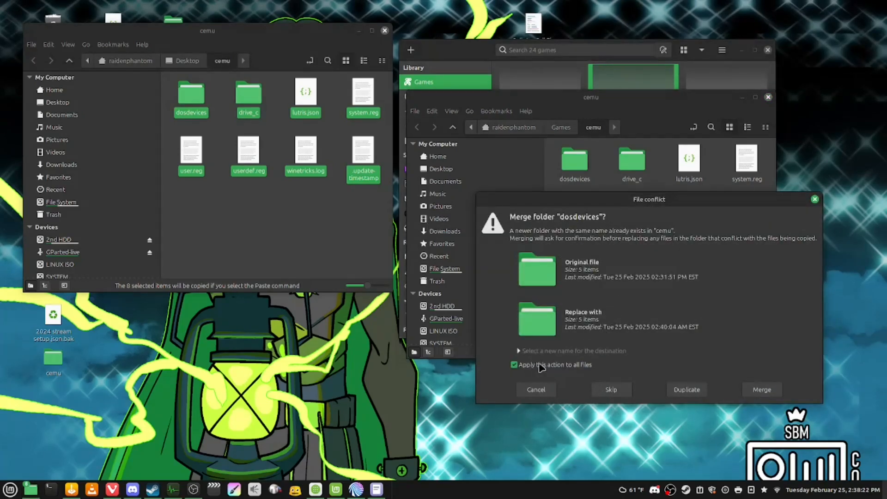
pyautogui.click(769, 396)
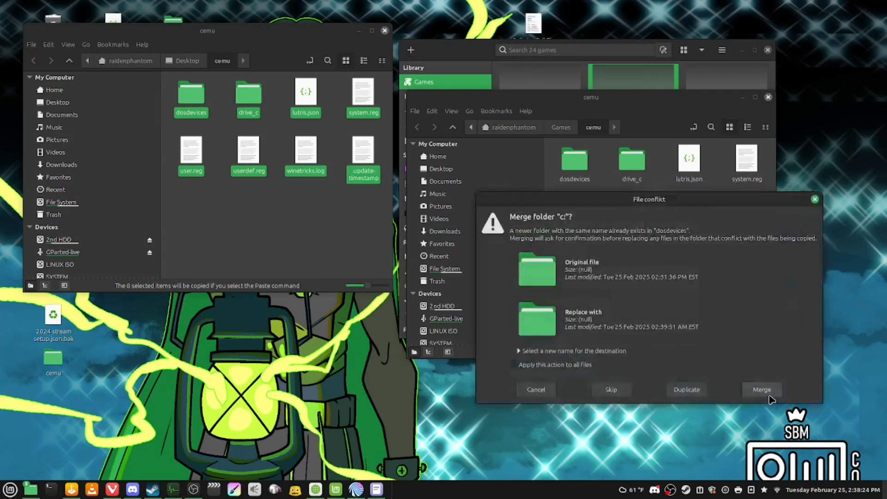
pyautogui.click(542, 364)
pyautogui.click(750, 387)
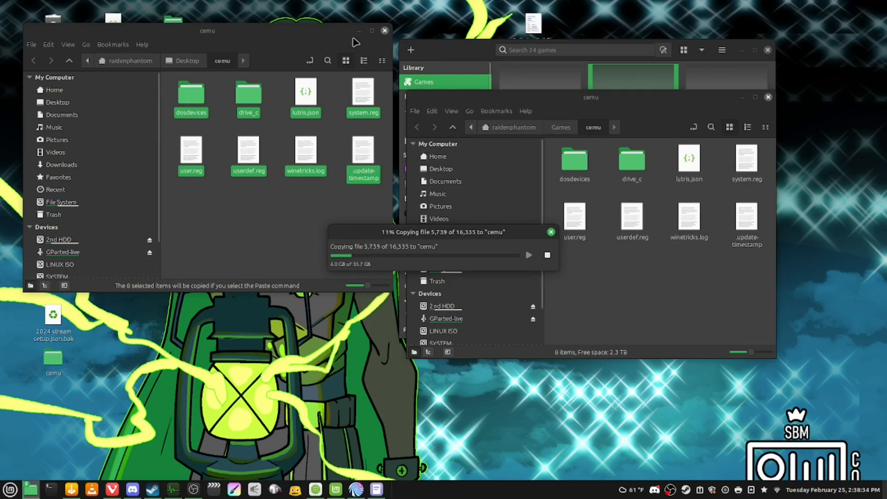
# Minimize both cemu folder windows and move the Lutris window to a free area of the desktop
pyautogui.click(359, 31)
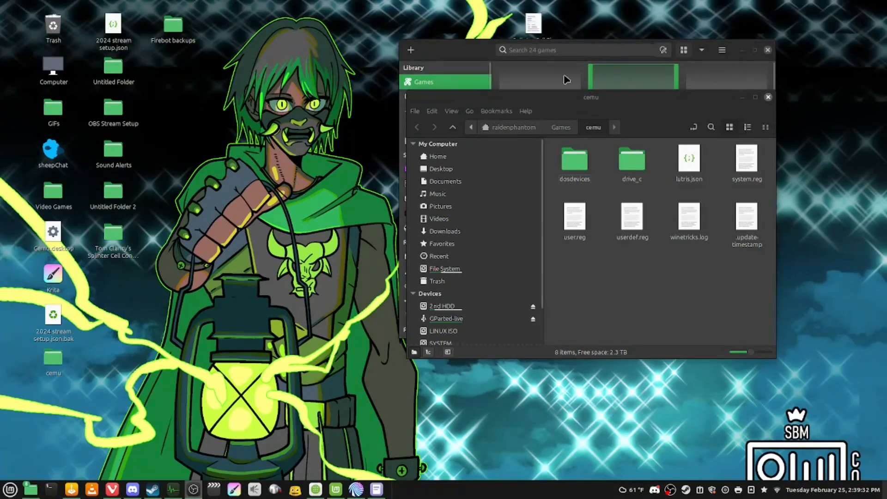
pyautogui.moveTo(469, 55); pyautogui.dragTo(105, 104)
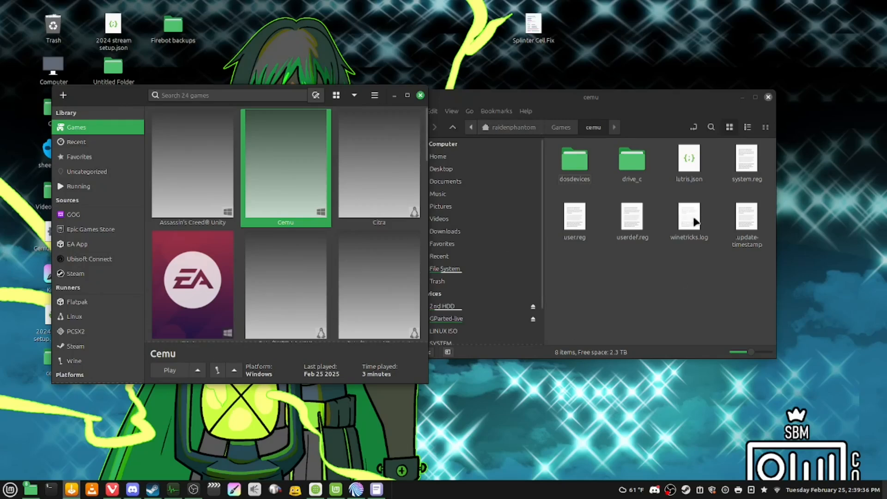
pyautogui.click(742, 97)
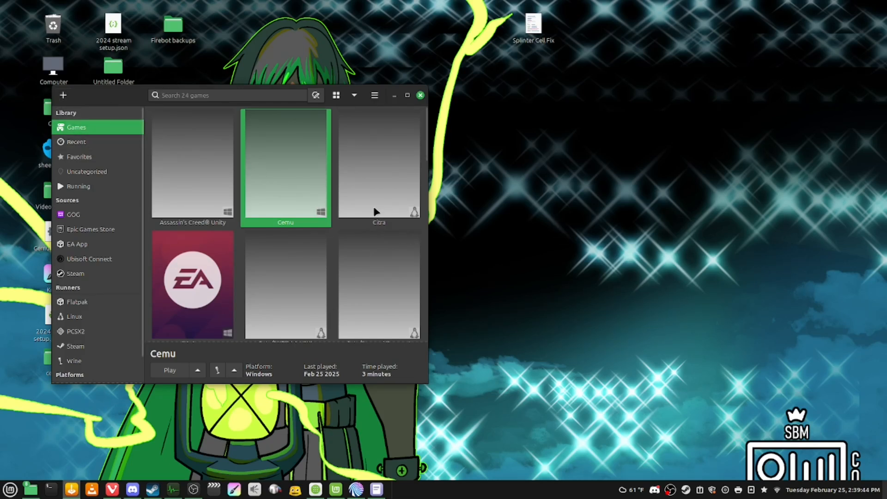
# Search the Lutris website for Citra from the add-games dialog and open its installer list
pyautogui.click(62, 97)
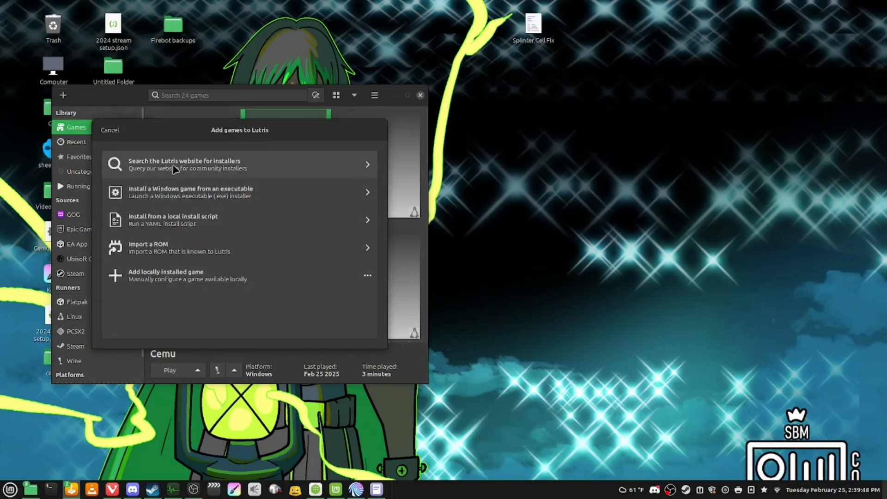
pyautogui.click(175, 169)
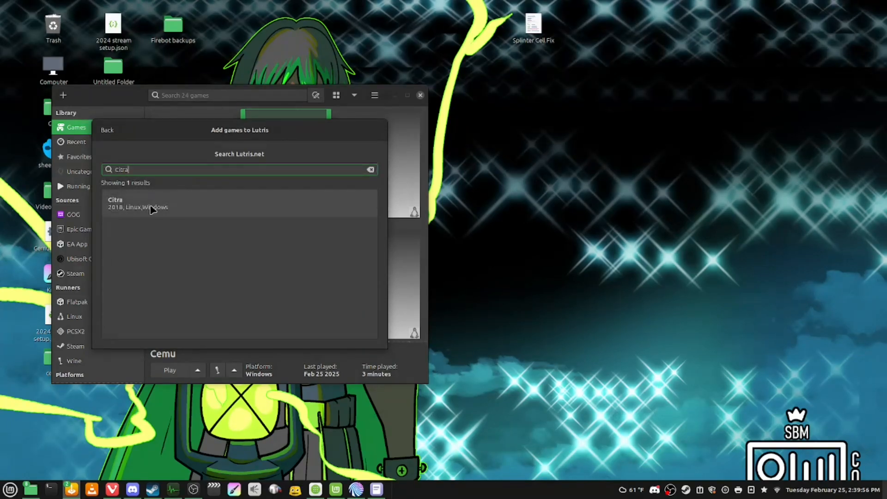
pyautogui.click(139, 206)
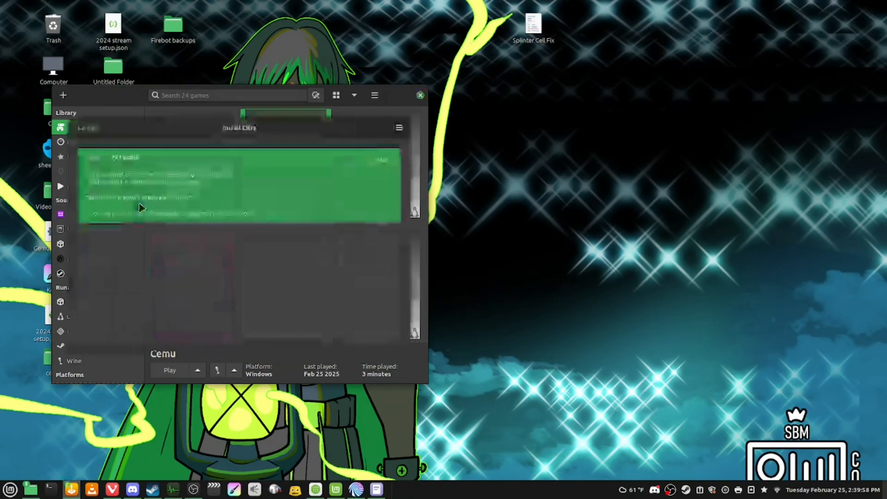
# Leave the Citra installer list, switch to the Vivaldi browser and bring up the already open Citra download page by searching for citra
pyautogui.click(376, 159)
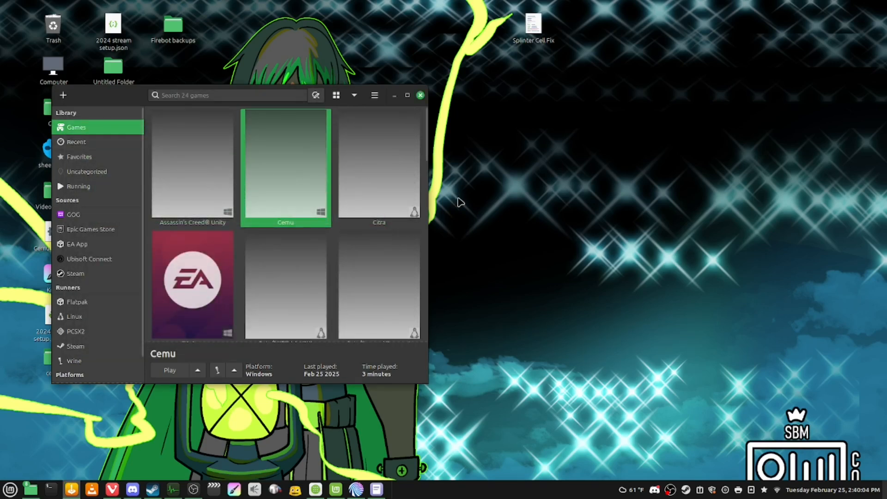
pyautogui.click(117, 495)
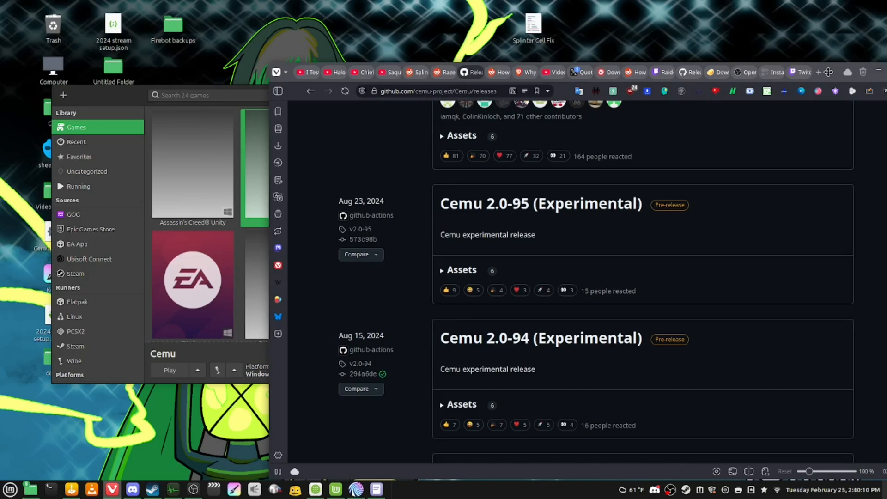
pyautogui.click(425, 92)
pyautogui.write('citra')
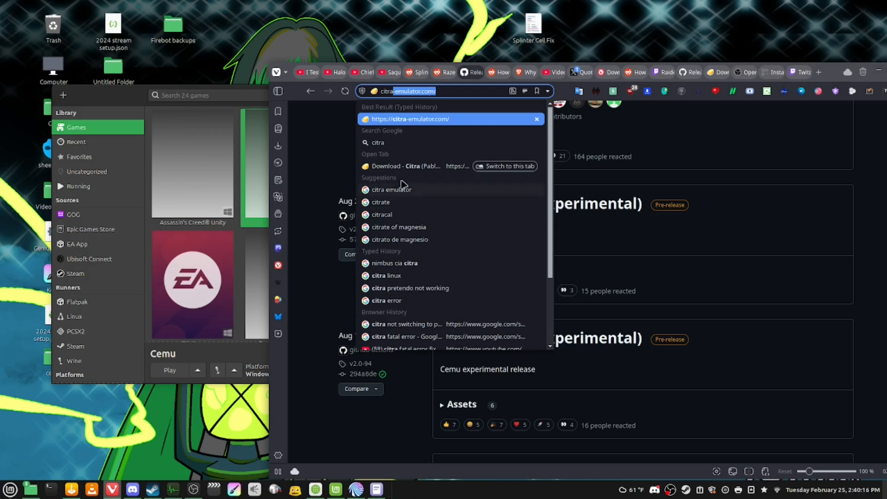
pyautogui.click(414, 169)
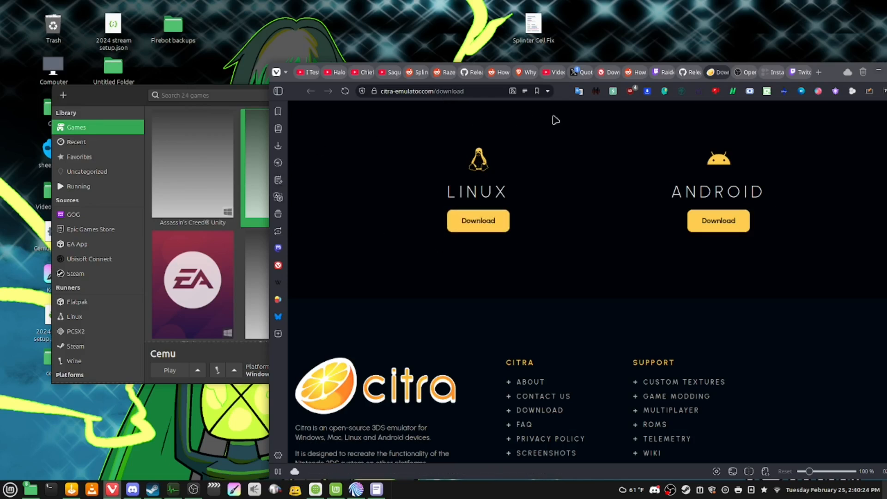
# Browse Citra's installed files from the Lutris library and examine the contents of the Games/citra folder
pyautogui.click(135, 101)
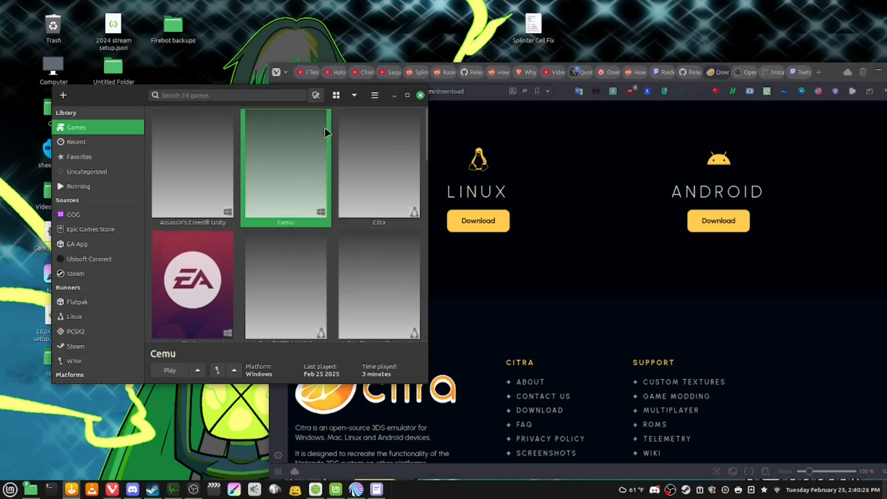
pyautogui.rightClick(375, 152)
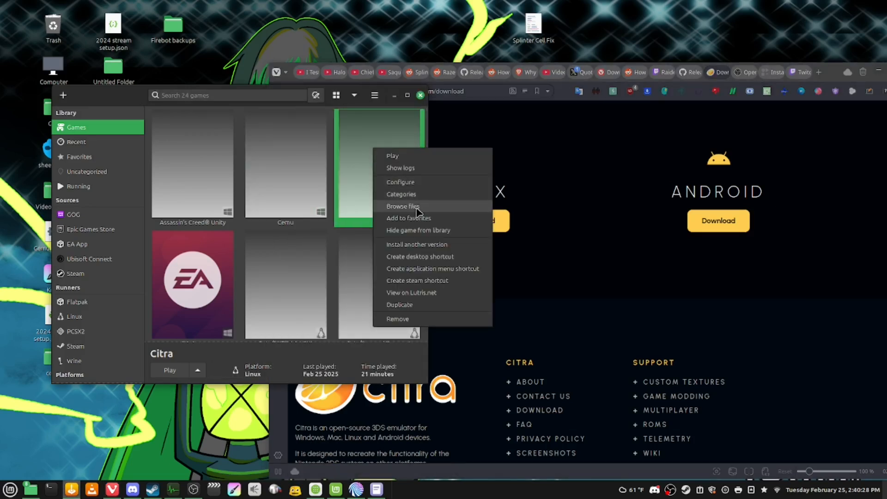
pyautogui.click(403, 206)
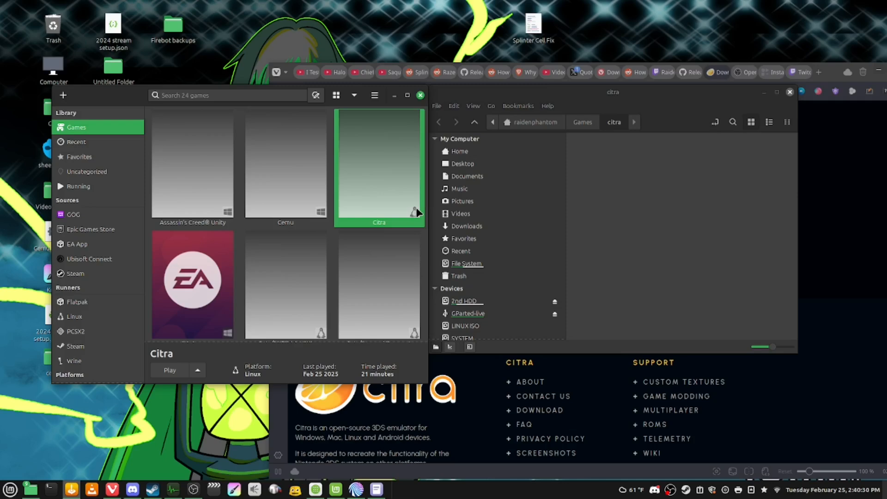
pyautogui.moveTo(466, 128); pyautogui.dragTo(179, 144)
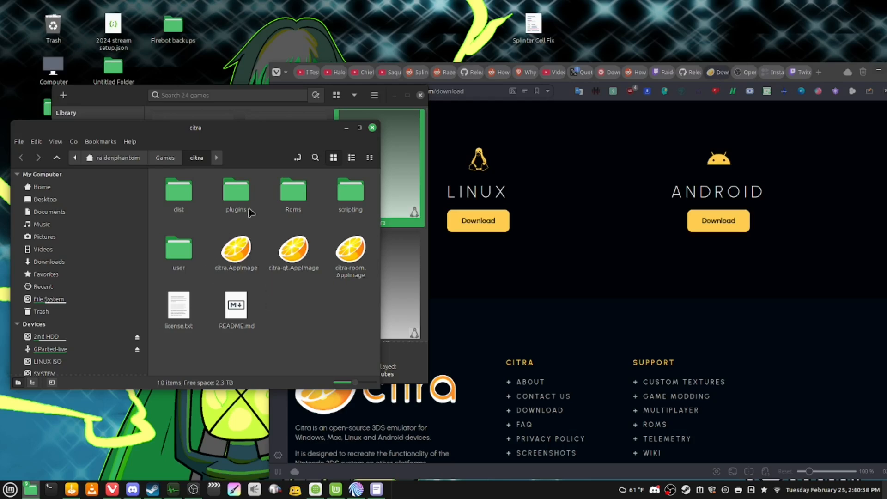
# Move the citra folder window and the browser window off this screen to clear the desktop
pyautogui.moveTo(202, 126); pyautogui.dragTo(886, 135)
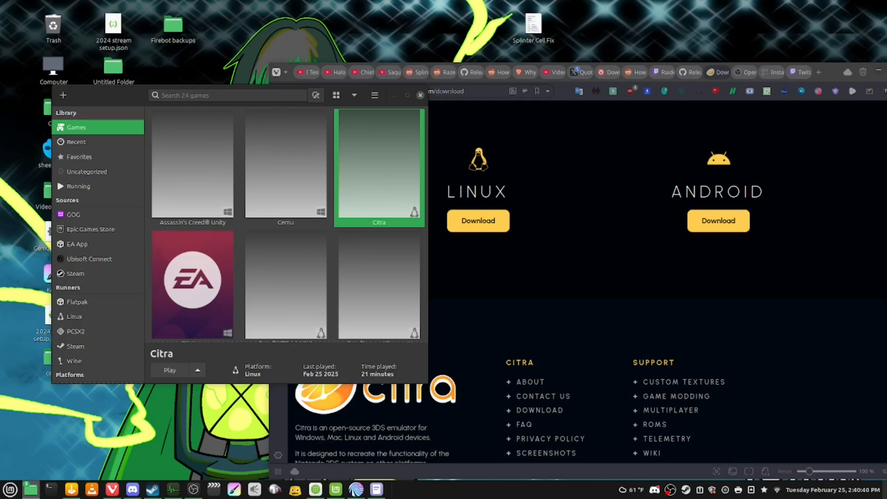
pyautogui.click(645, 138)
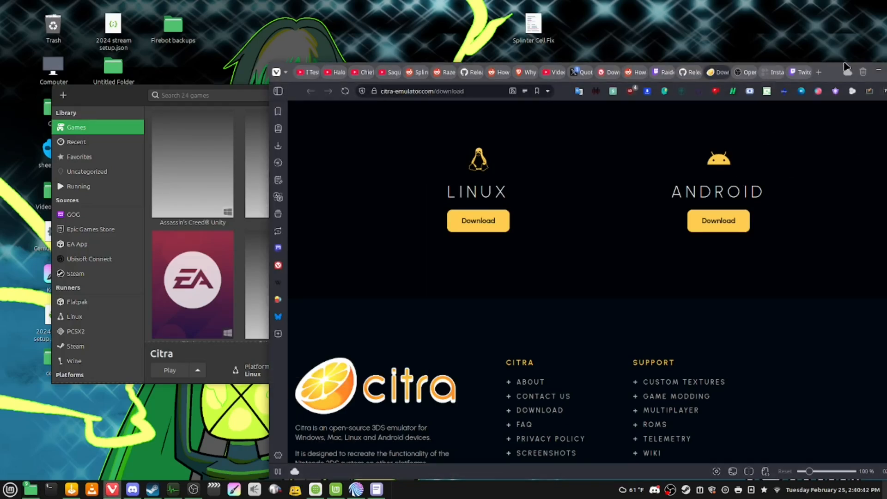
pyautogui.moveTo(826, 71); pyautogui.dragTo(886, 88)
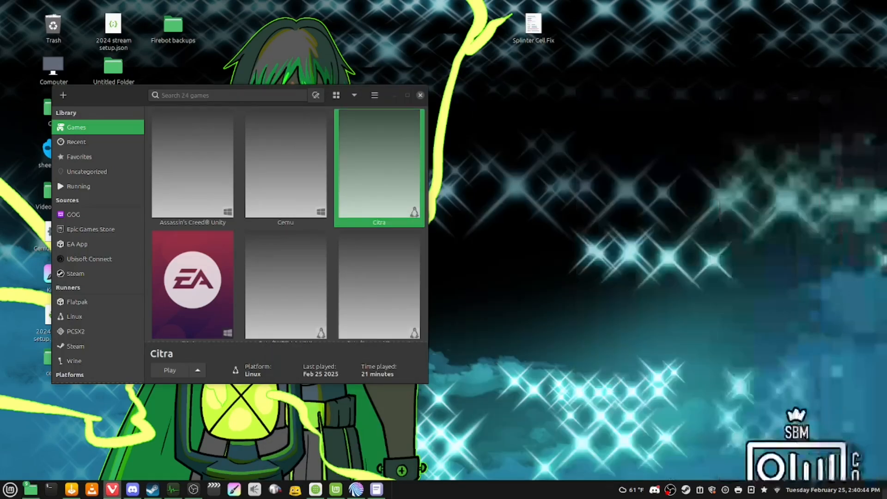
# Launch Cemu from the Lutris library and arrange the Lutris and Cemu windows on the desktop
pyautogui.click(301, 165)
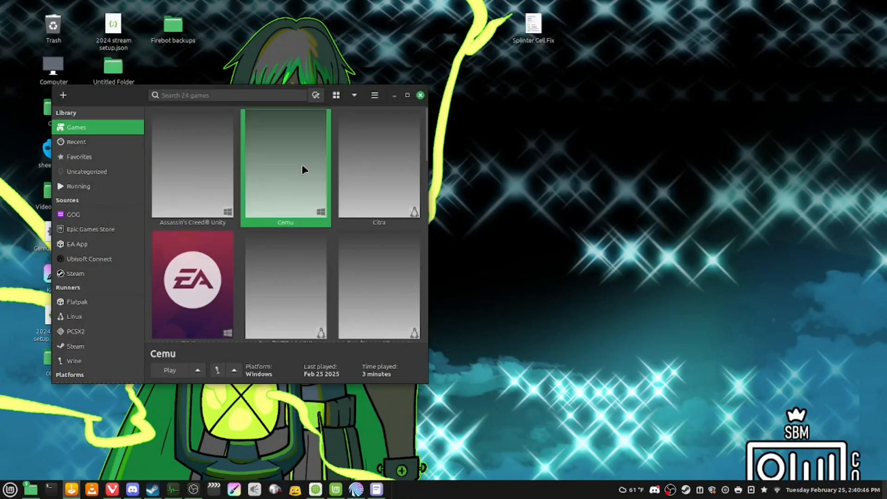
pyautogui.moveTo(152, 99); pyautogui.dragTo(565, 97)
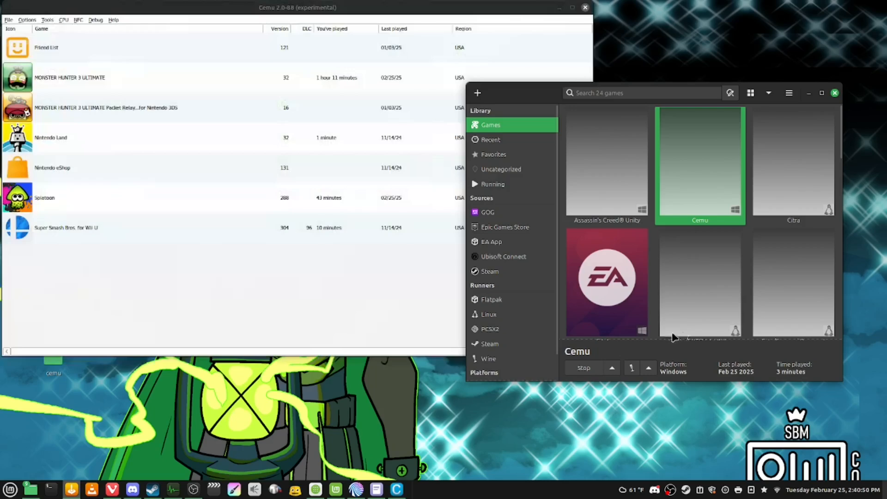
pyautogui.click(158, 350)
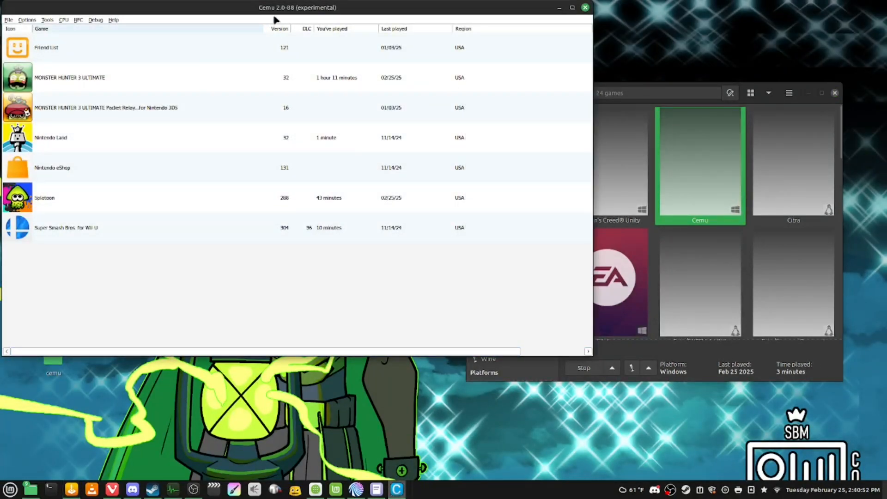
pyautogui.moveTo(356, 5); pyautogui.dragTo(425, 12)
# Delete the second, unlinked account in the account section of Cemu's General settings, confirm the deletion and close the settings
pyautogui.click(95, 28)
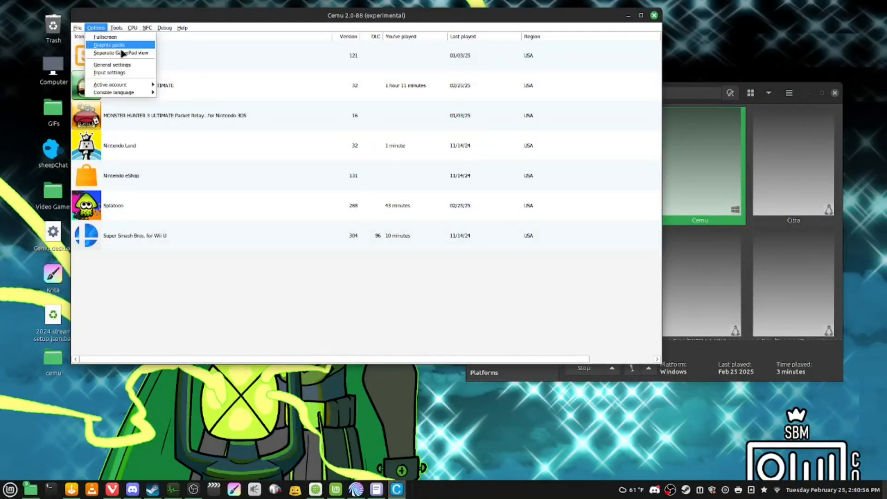
pyautogui.click(136, 68)
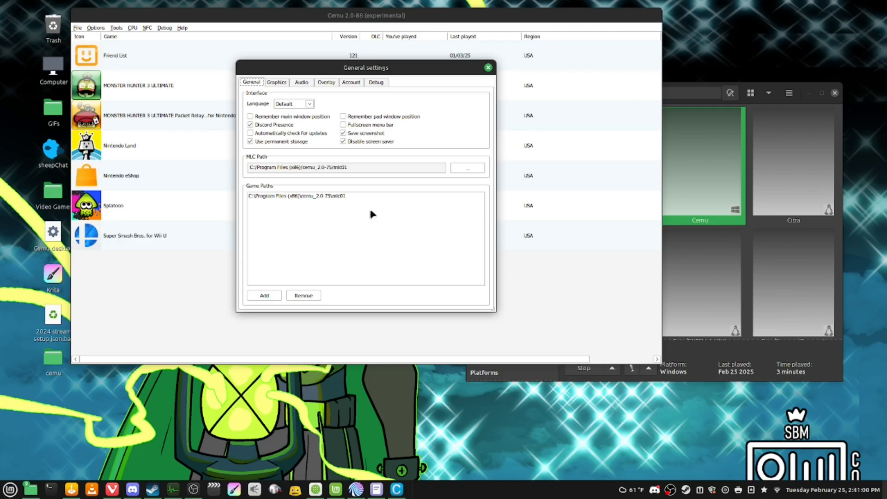
pyautogui.click(357, 83)
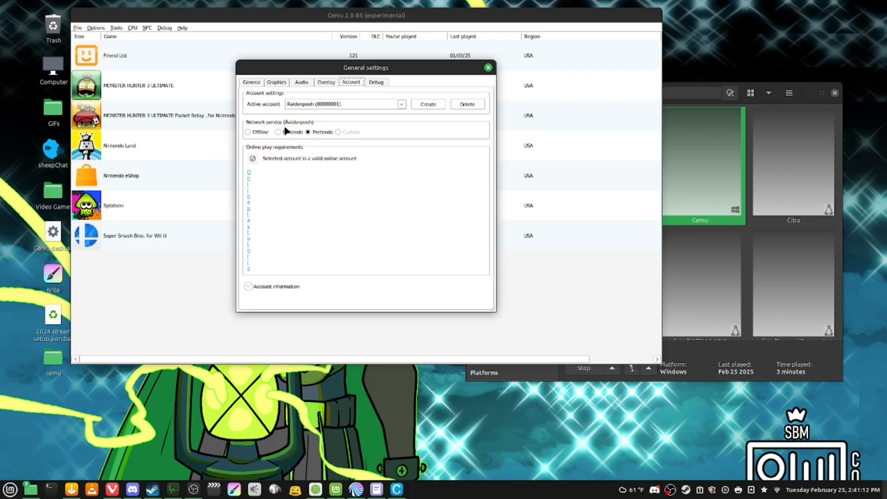
pyautogui.click(401, 105)
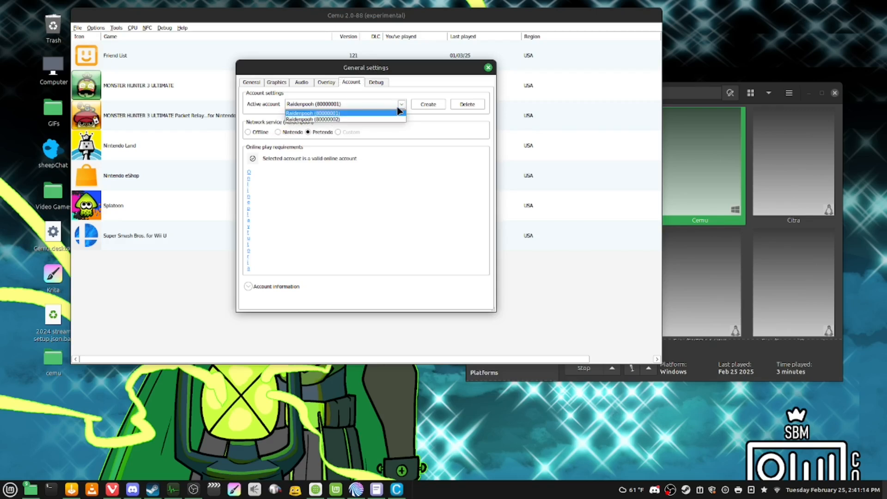
pyautogui.click(346, 119)
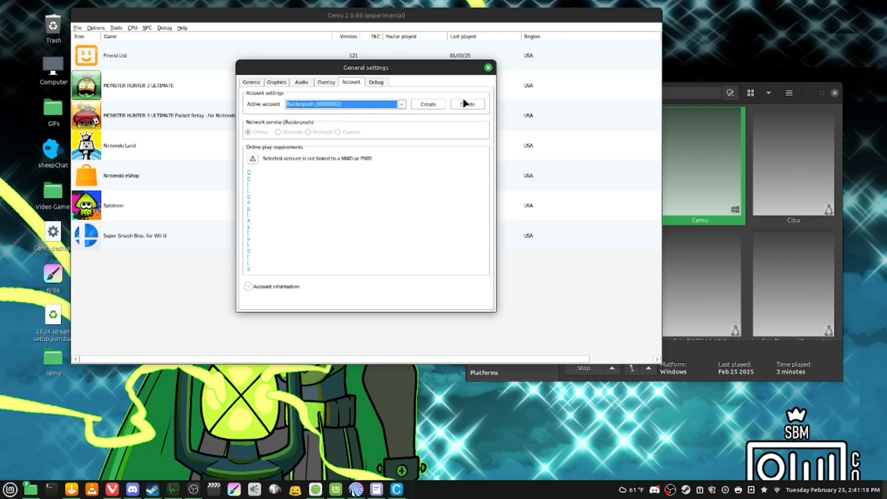
pyautogui.click(467, 106)
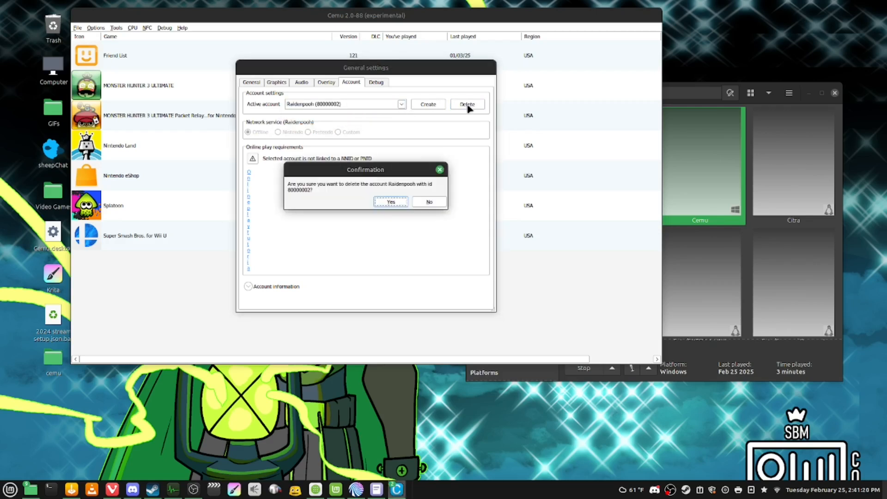
pyautogui.click(391, 202)
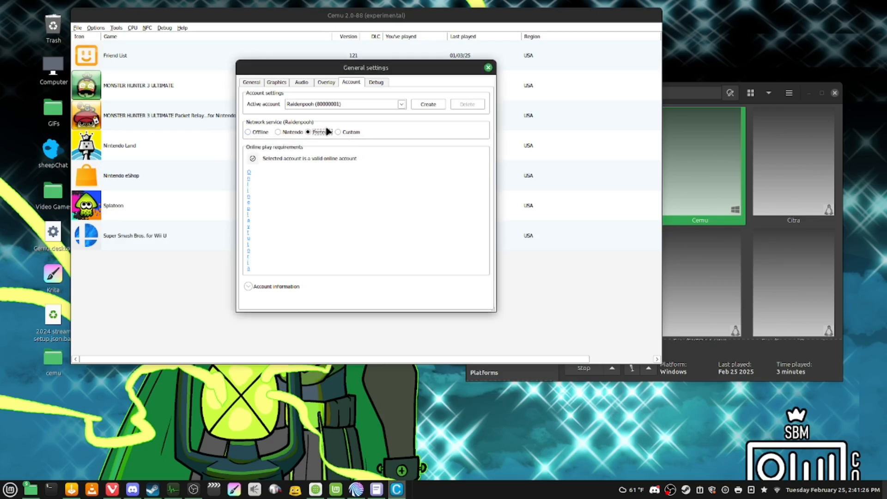
pyautogui.click(488, 67)
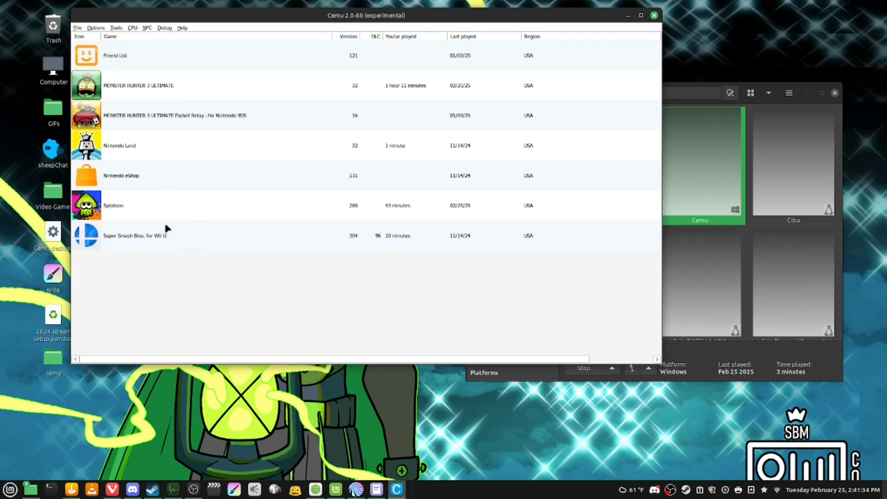
# Start Super Smash Bros. for Wii U from Cemu's game list and enlarge the game window
pyautogui.click(188, 232)
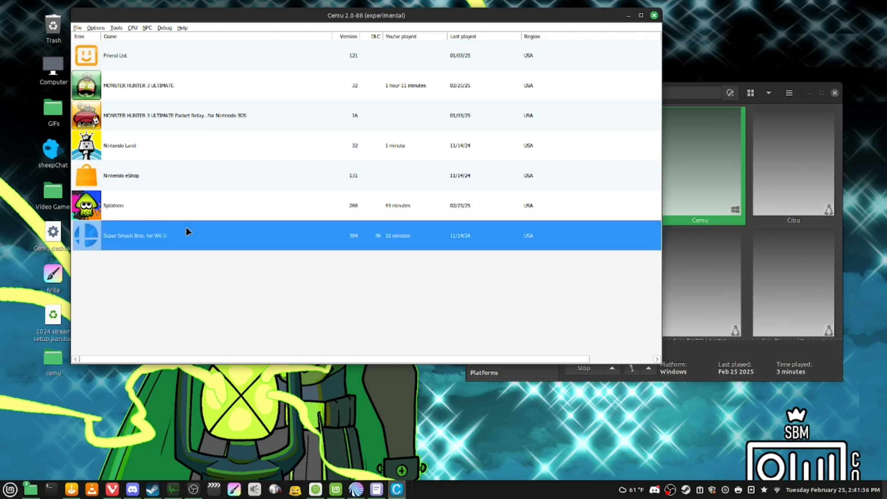
pyautogui.doubleClick(186, 231)
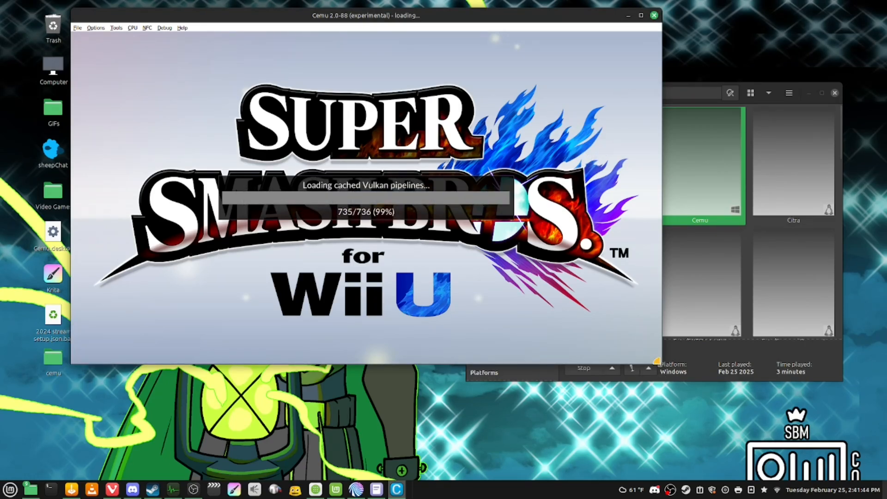
pyautogui.moveTo(662, 364); pyautogui.dragTo(736, 437)
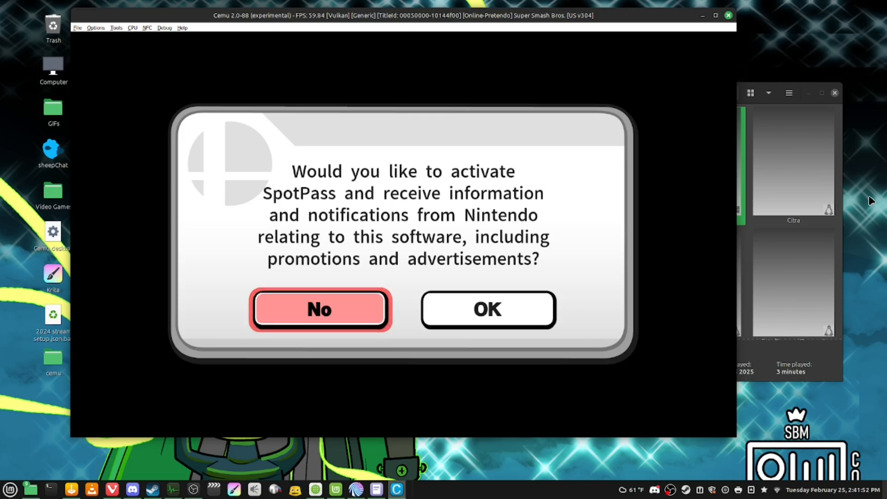
# Decline SpotPass and sending gameplay information, continue past the title screen and dismiss the eShop notice to reach the main menu
pyautogui.press('Return')
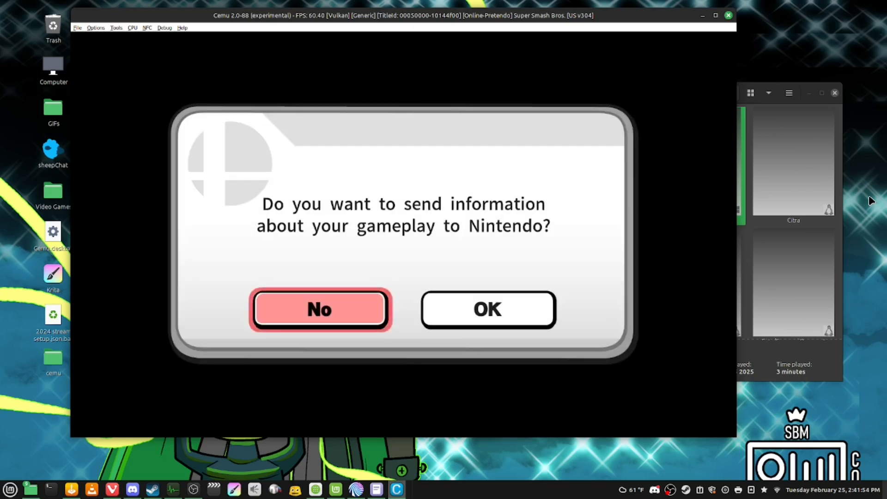
pyautogui.press('Return')
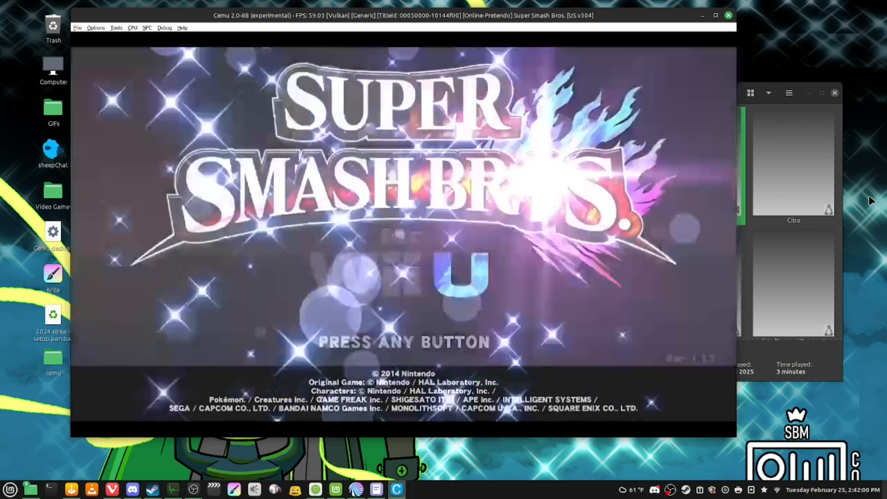
pyautogui.press('Return')
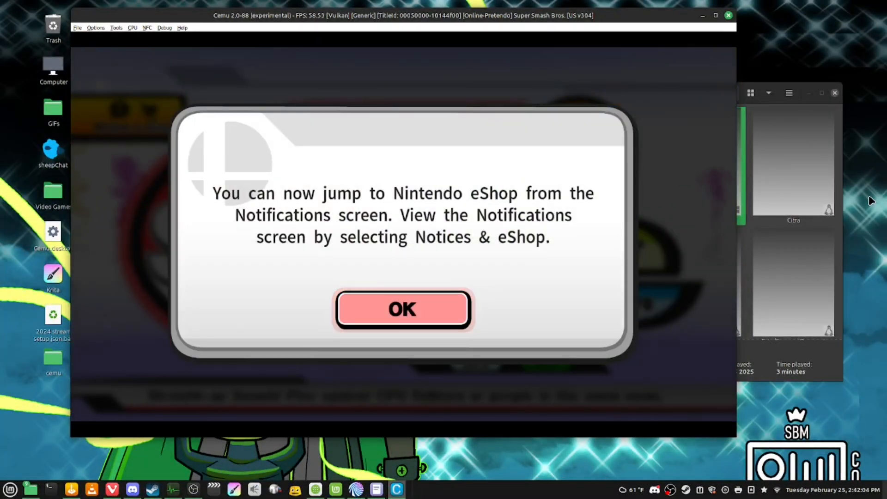
pyautogui.press('Return')
pyautogui.press('Return')
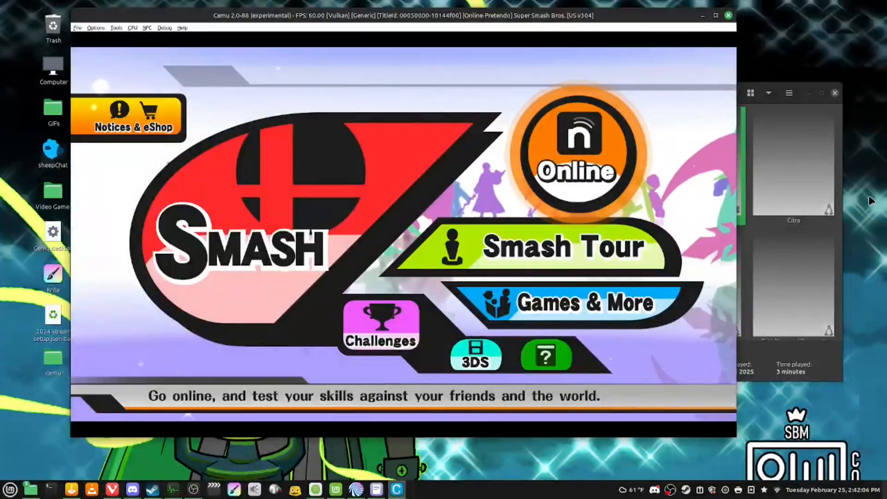
# Enter the game's Online mode and choose With Anyone
pyautogui.press('Return')
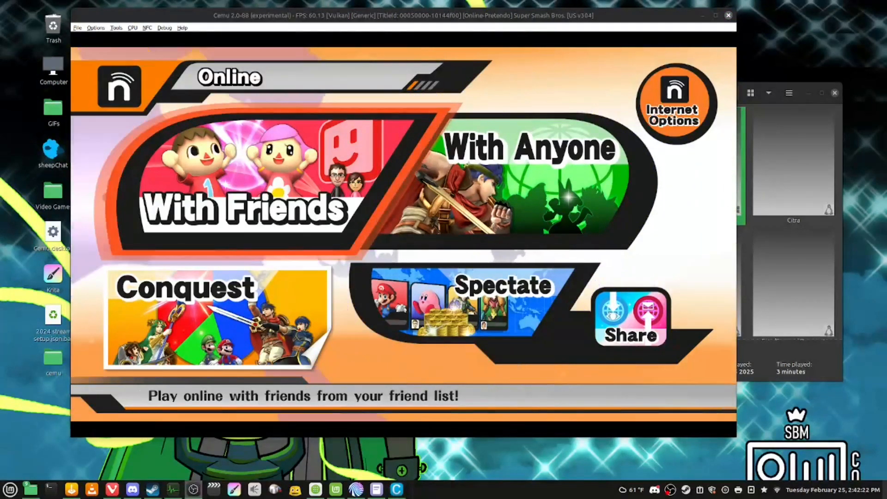
pyautogui.press('Right')
pyautogui.press('Left')
pyautogui.press('Right')
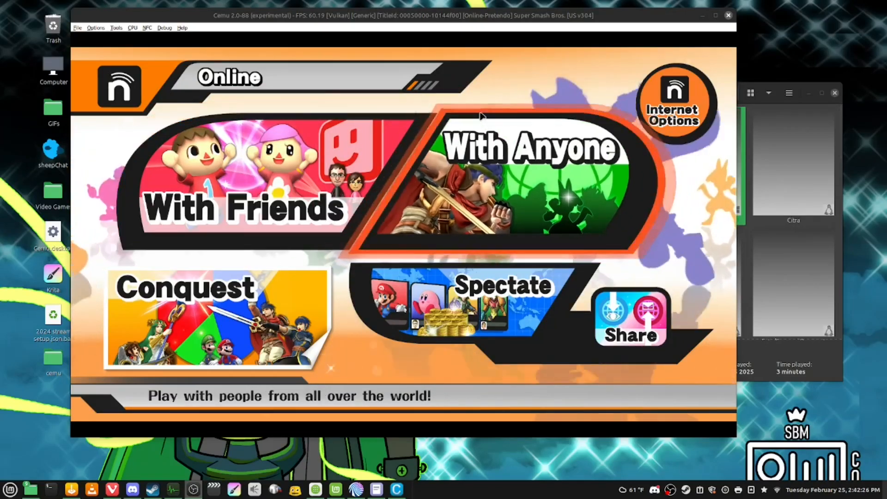
pyautogui.press('Return')
pyautogui.press('Return')
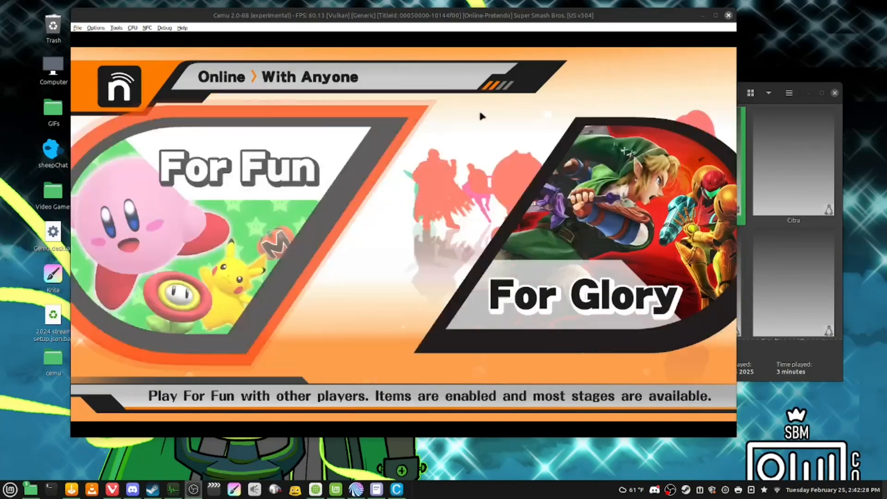
# Join a For Glory online match and pick Mewtwo as Player 1's fighter
pyautogui.press('Escape')
pyautogui.press('Right')
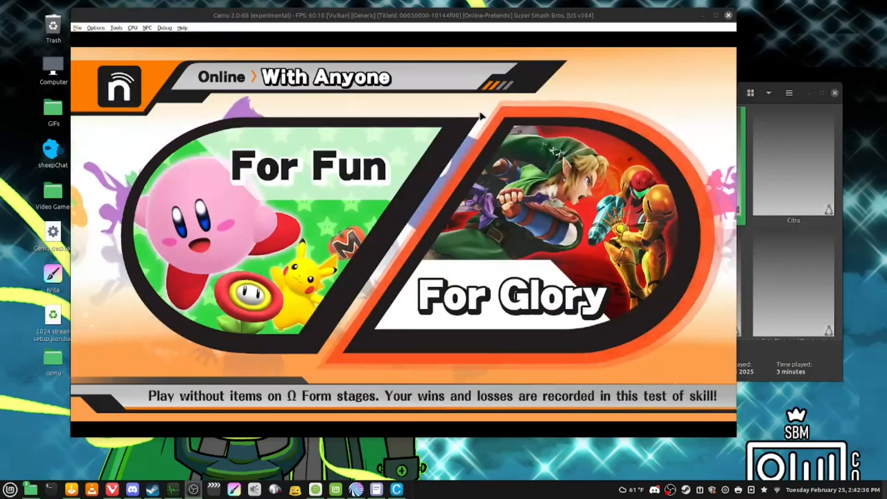
pyautogui.press('Return')
pyautogui.press('Return')
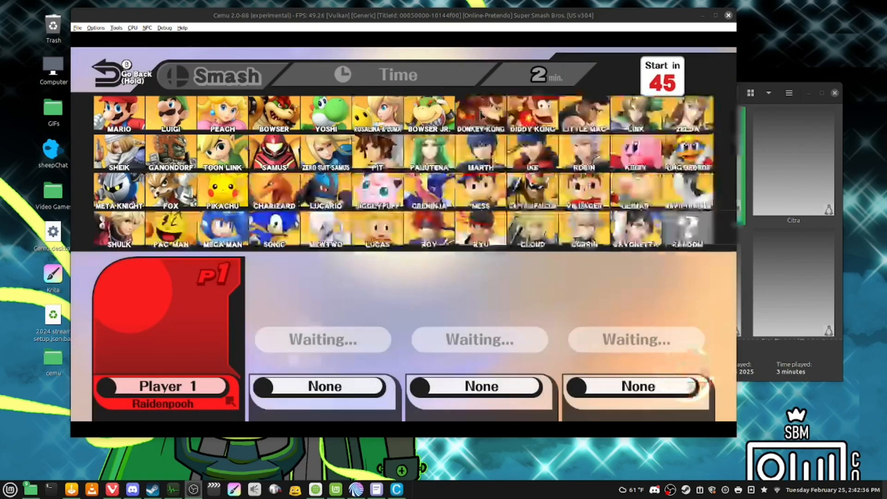
pyautogui.press('Right')
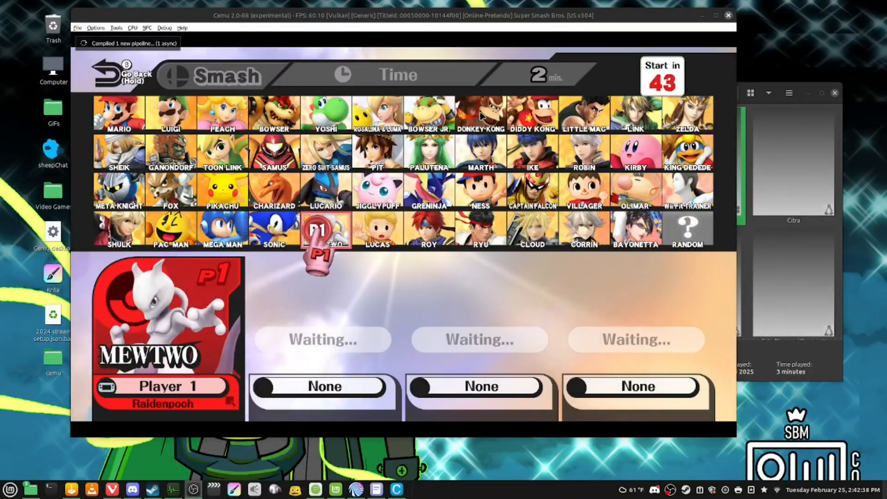
# Confirm Mewtwo for the For Glory match, and quit the waiting room to return to the For Glory menu
pyautogui.press('Left')
pyautogui.press('Return')
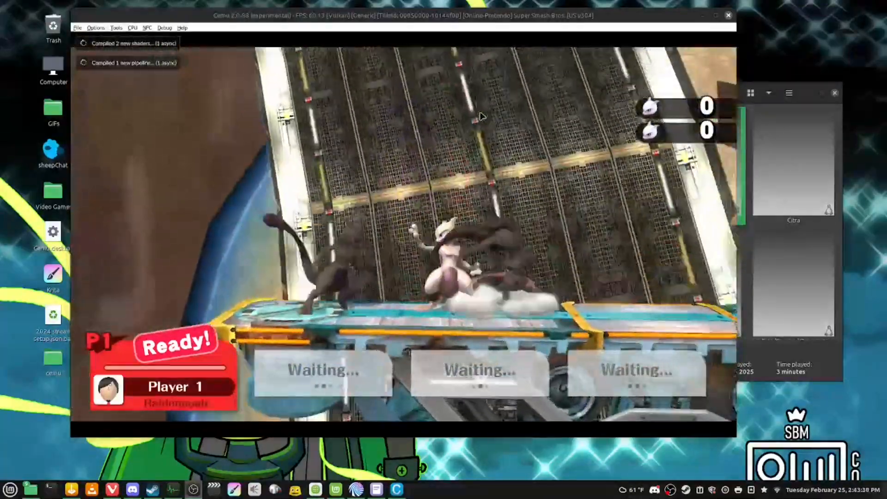
pyautogui.press('Return')
pyautogui.press('Right')
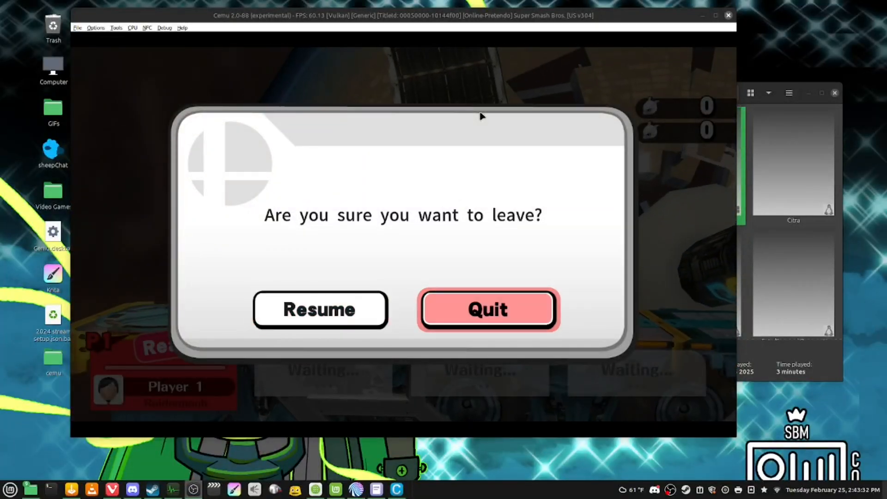
pyautogui.press('Return')
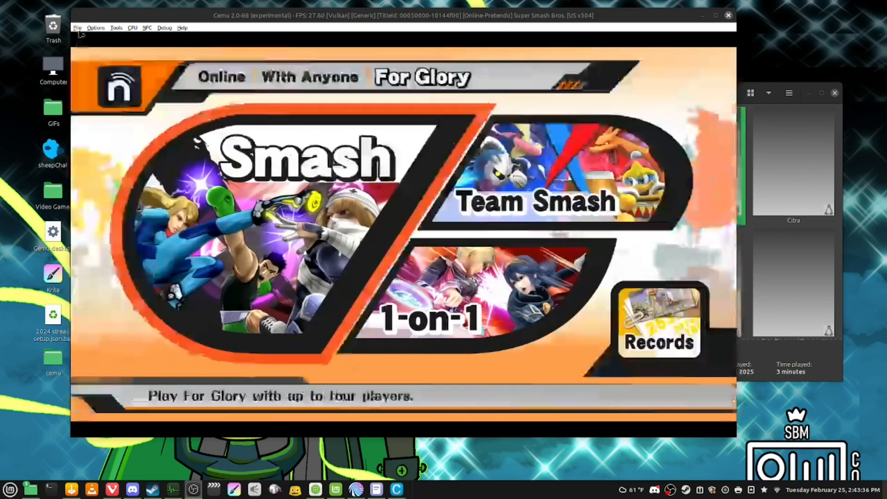
# Enter the For Glory Smash mode for up to four players again to reach the fighter selection
pyautogui.click(77, 28)
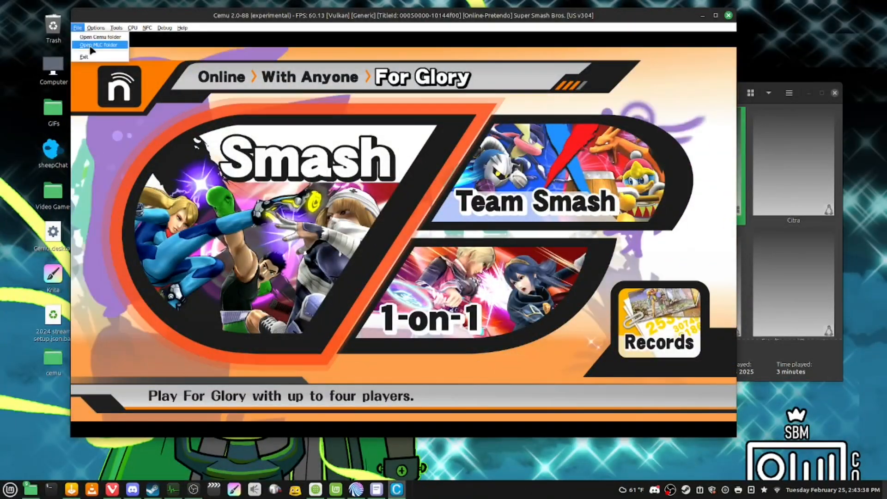
pyautogui.click(477, 93)
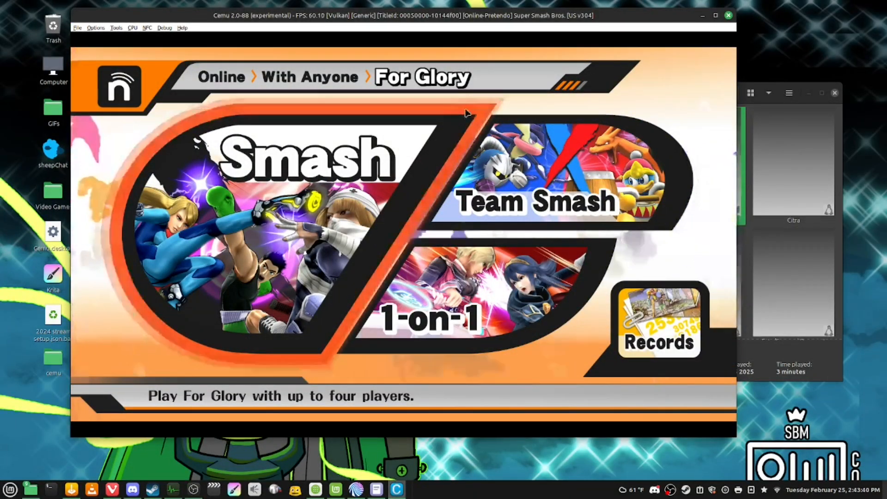
pyautogui.press('Right')
pyautogui.press('Down')
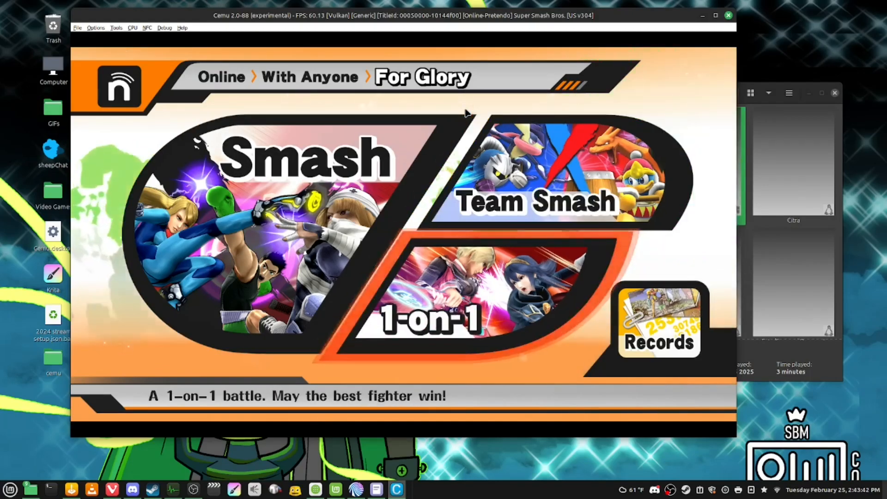
pyautogui.press('Left')
pyautogui.press('Right')
pyautogui.press('Left')
pyautogui.press('Return')
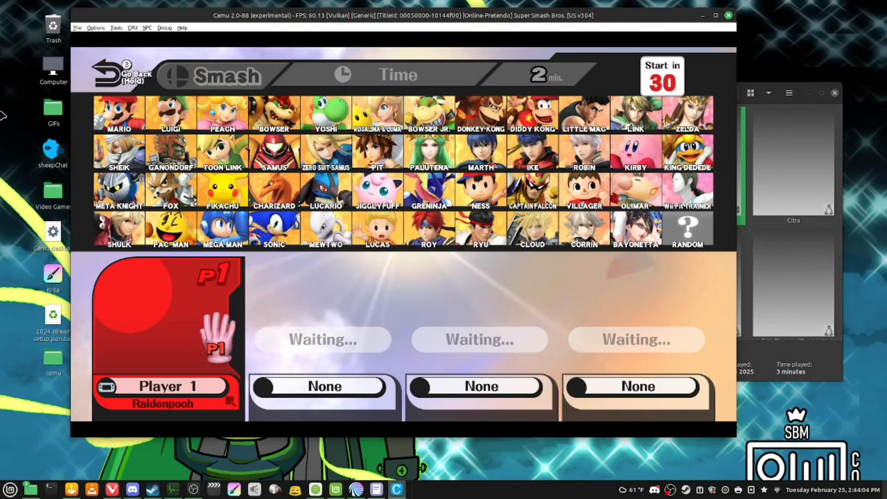
# Exit Super Smash Bros. and start Splatoon from the game list in a maximized window
pyautogui.click(78, 28)
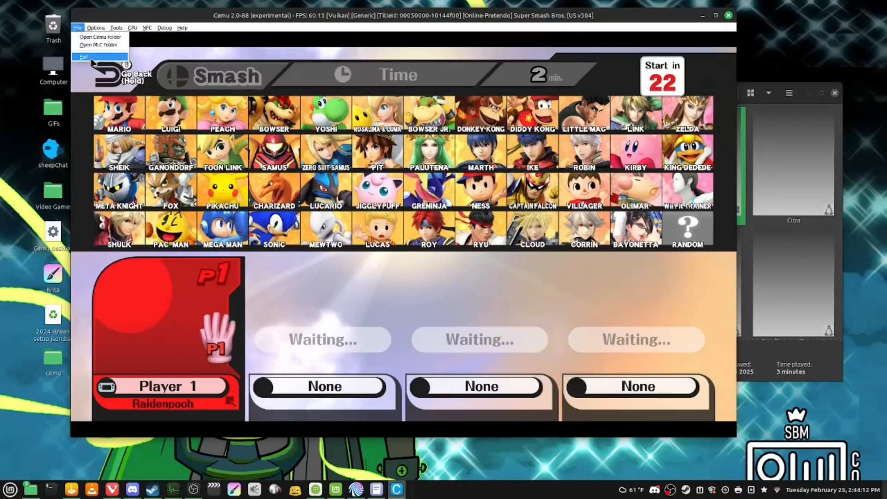
pyautogui.click(108, 57)
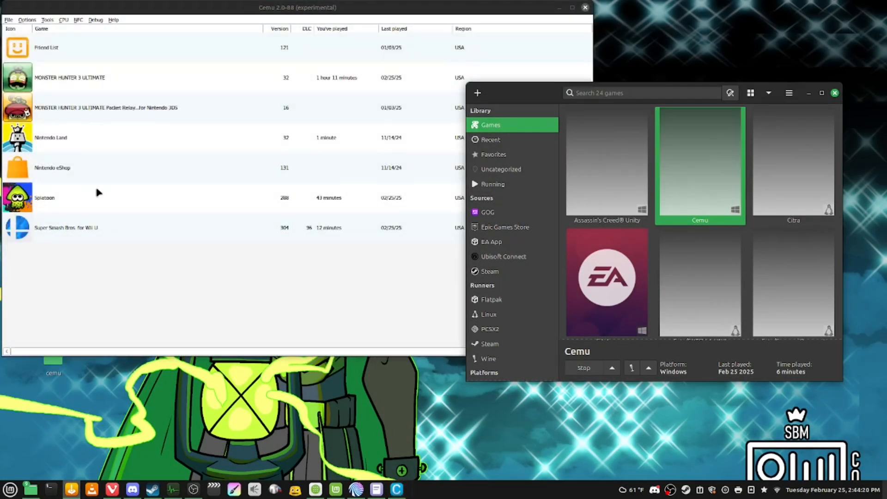
pyautogui.doubleClick(97, 192)
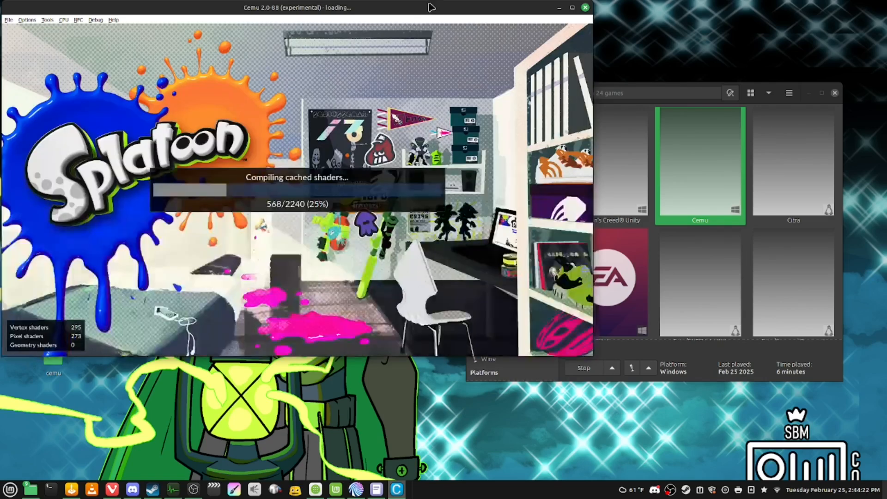
pyautogui.moveTo(428, 3); pyautogui.dragTo(565, 57)
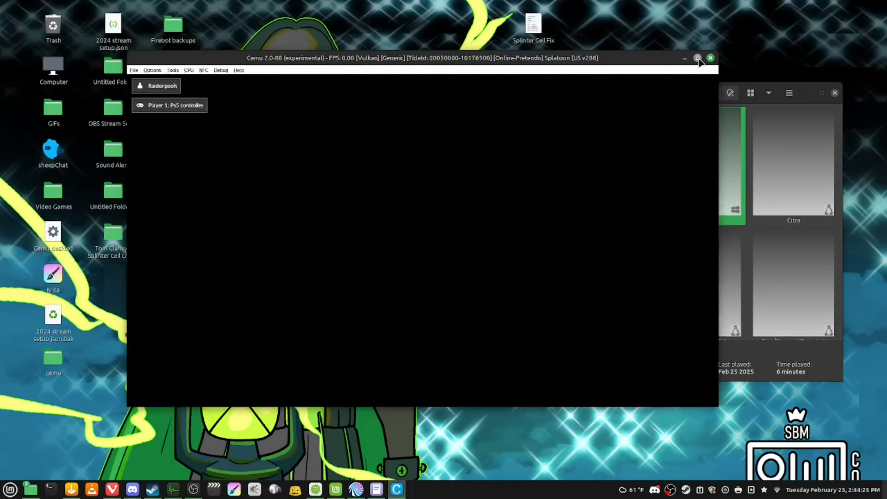
pyautogui.click(697, 57)
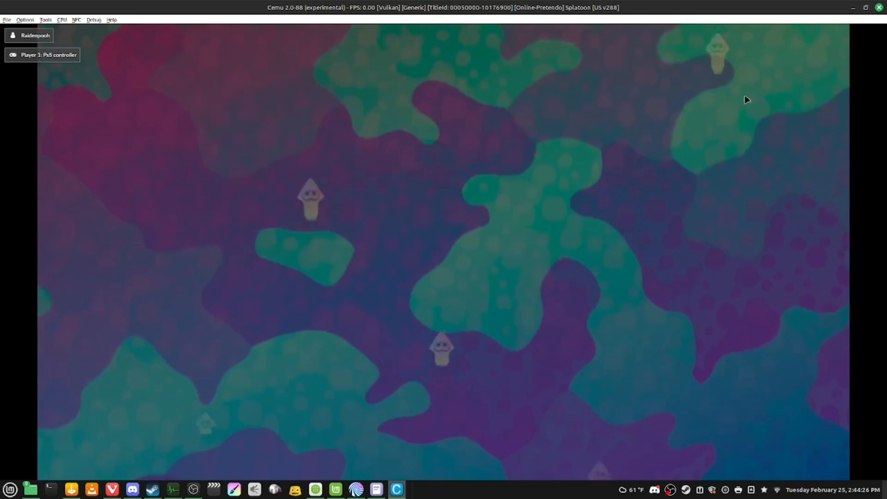